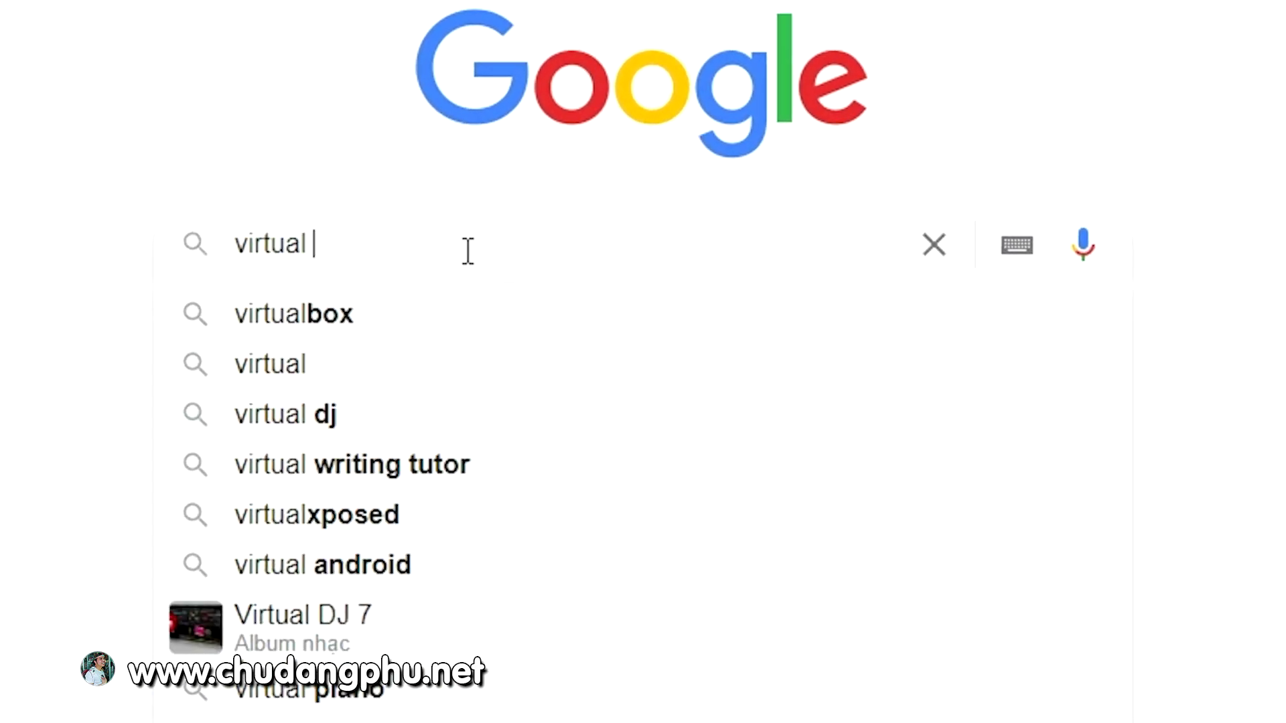
- Search the web for virtualbox and download the VirtualBox 7.0.0 Windows hosts package from virtualbox.org
type("box")
key("Return")
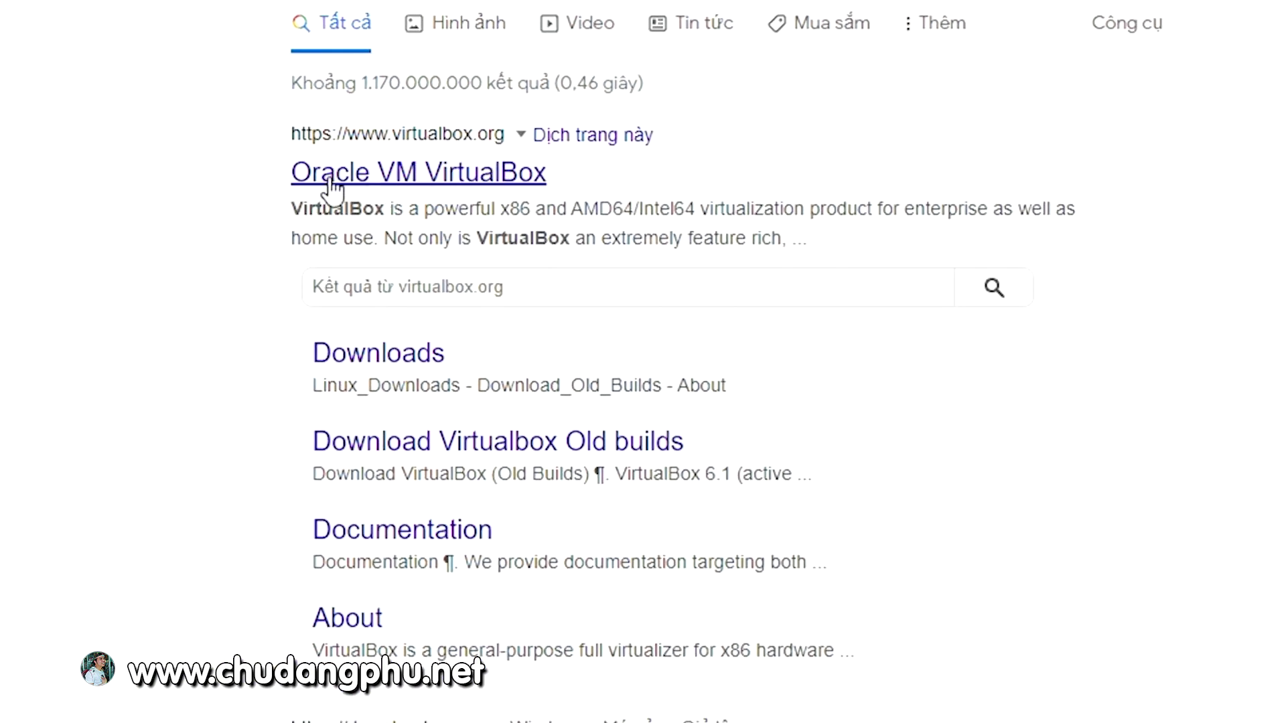
left_click(412, 176)
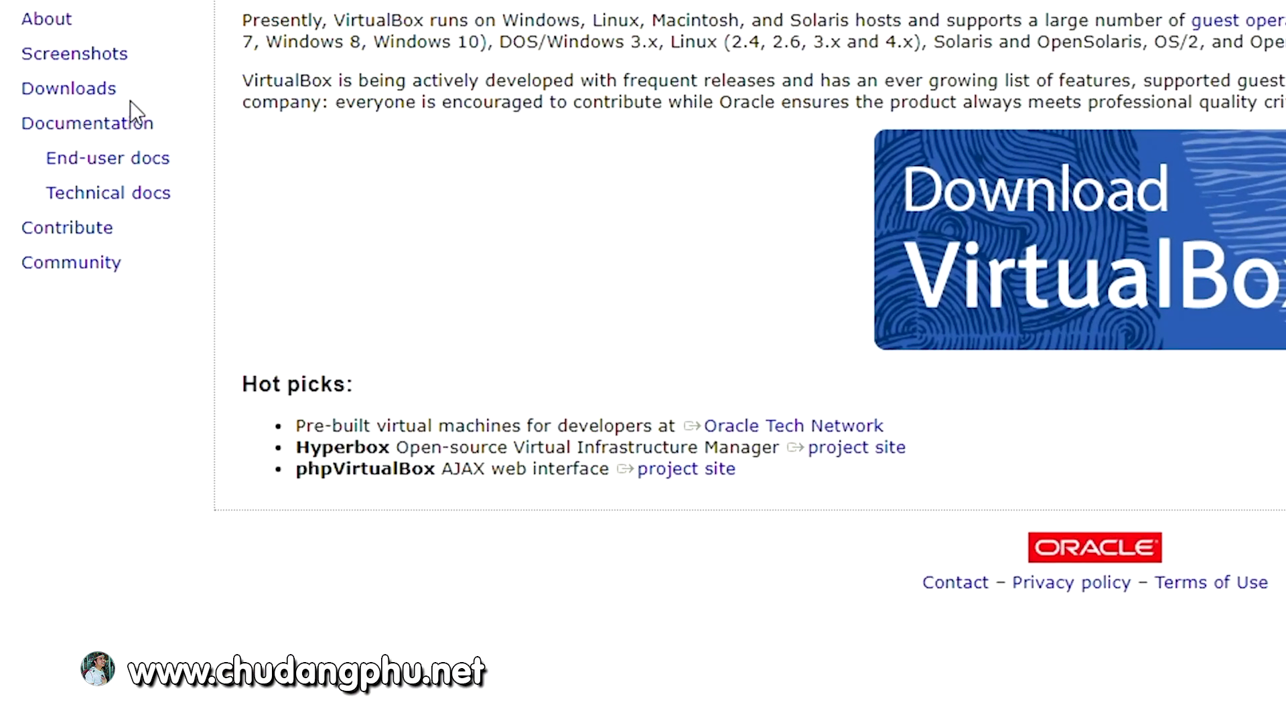
left_click(112, 100)
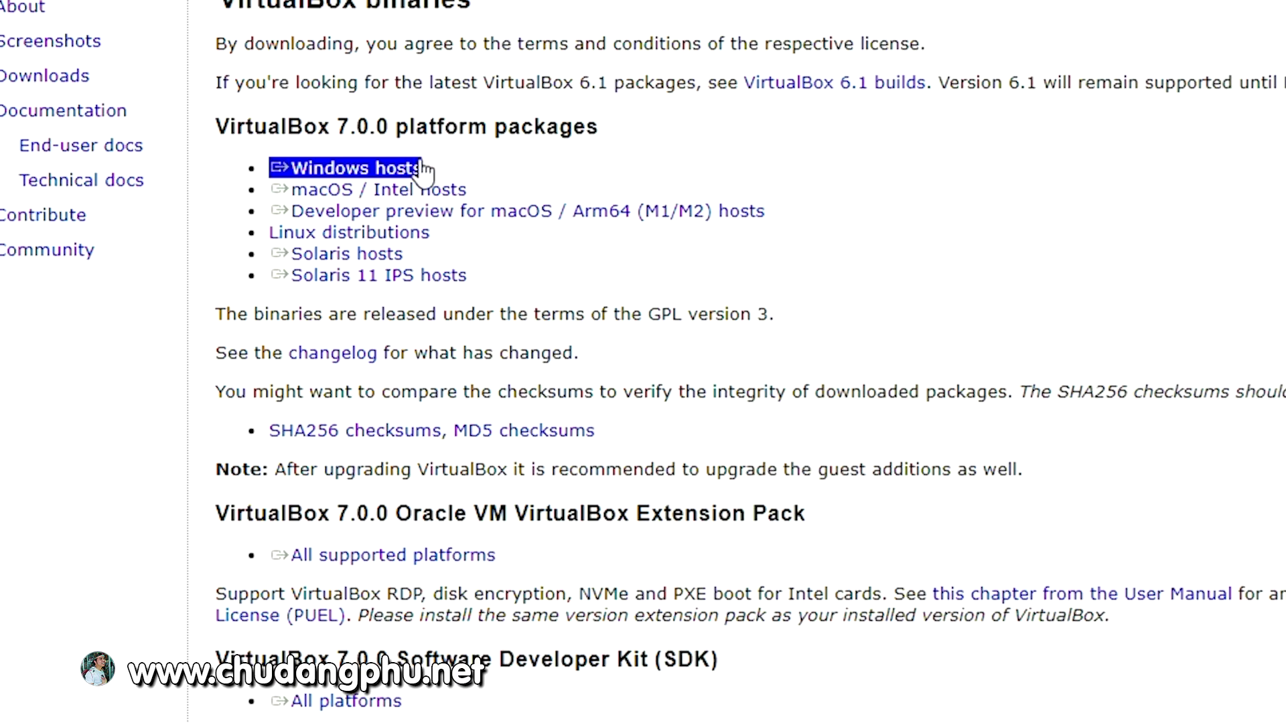
left_click(423, 168)
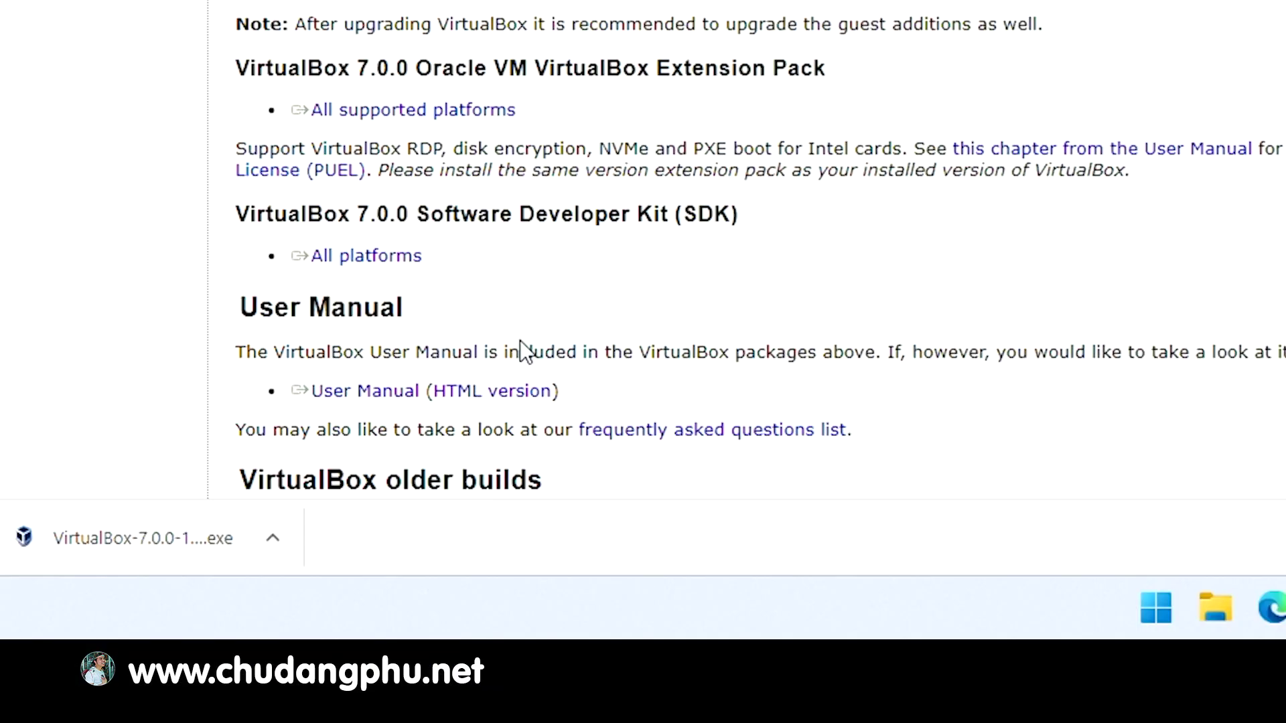
- Run the downloaded VirtualBox 7.0.0 installer with the default features and location, and start VirtualBox when installation ends
left_click(163, 537)
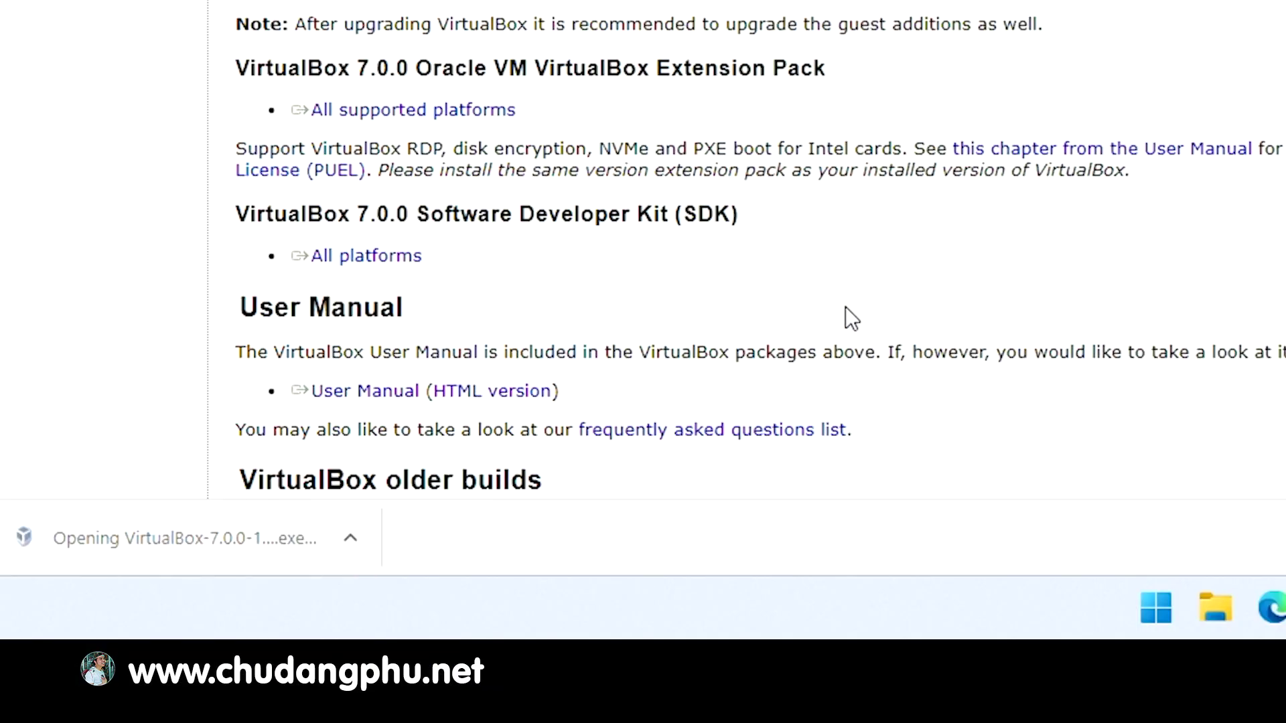
left_click(623, 476)
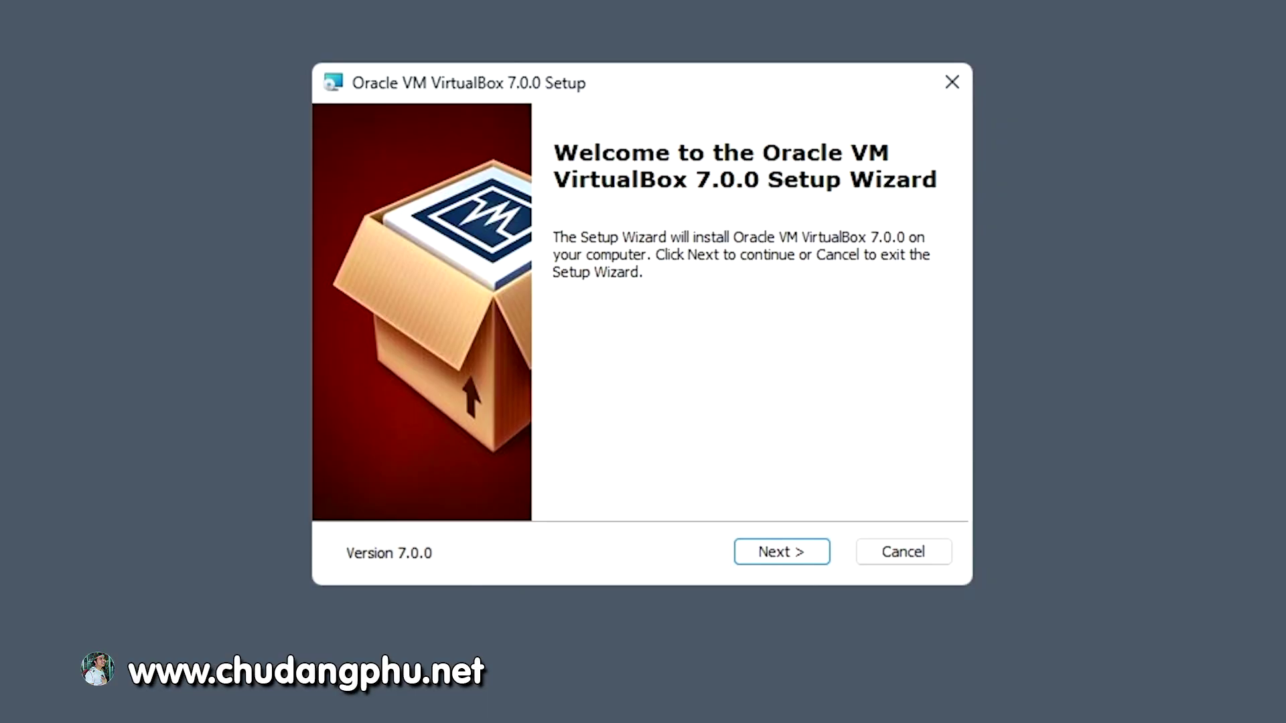
left_click(798, 550)
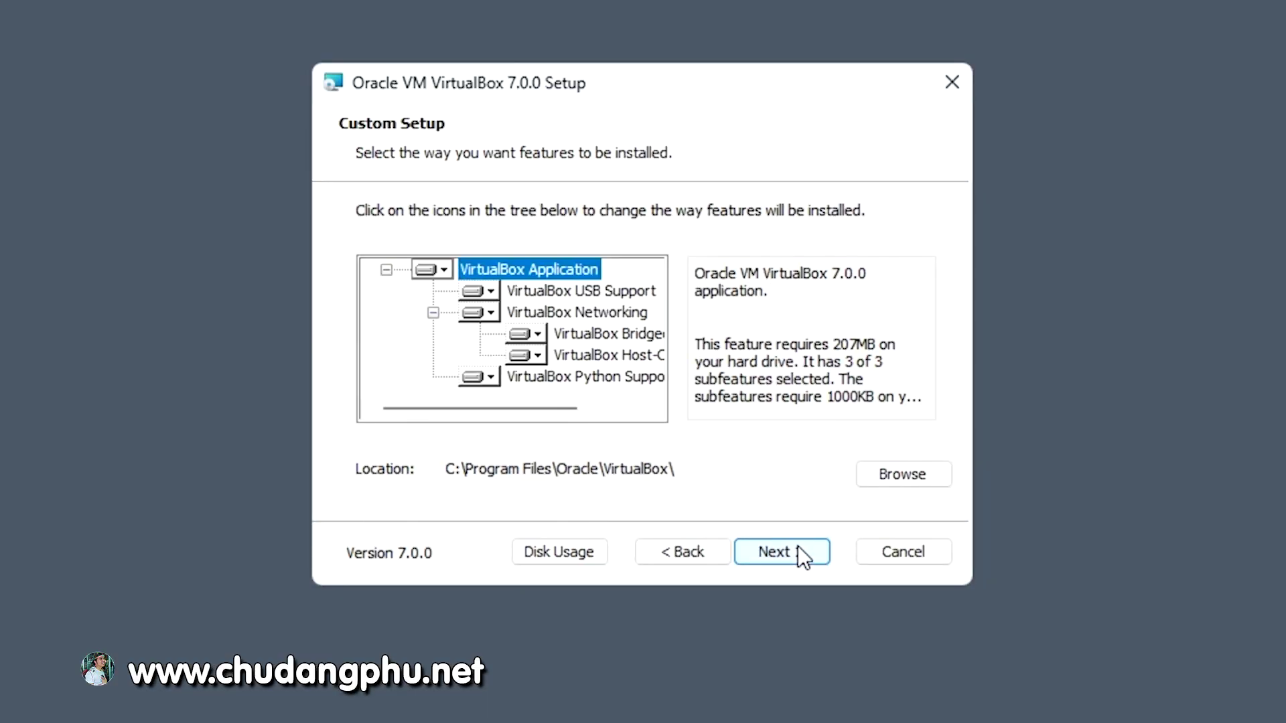
left_click(815, 560)
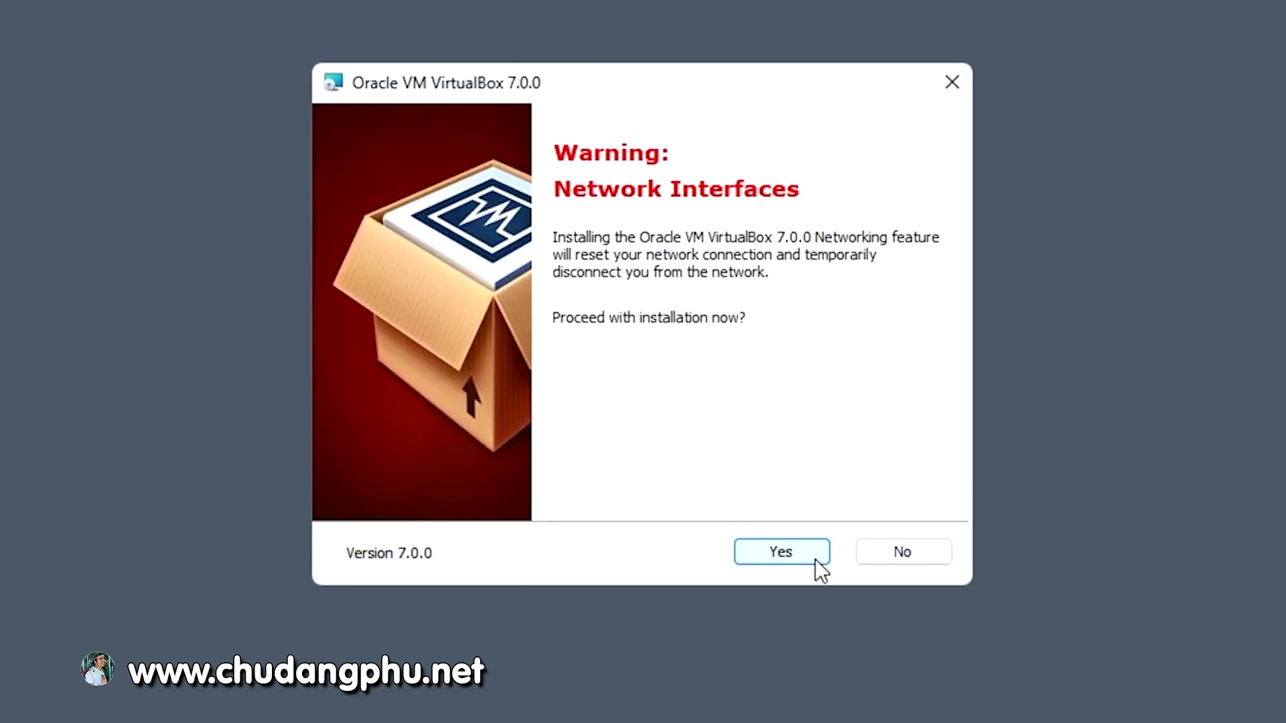
left_click(815, 560)
left_click(810, 552)
left_click(810, 552)
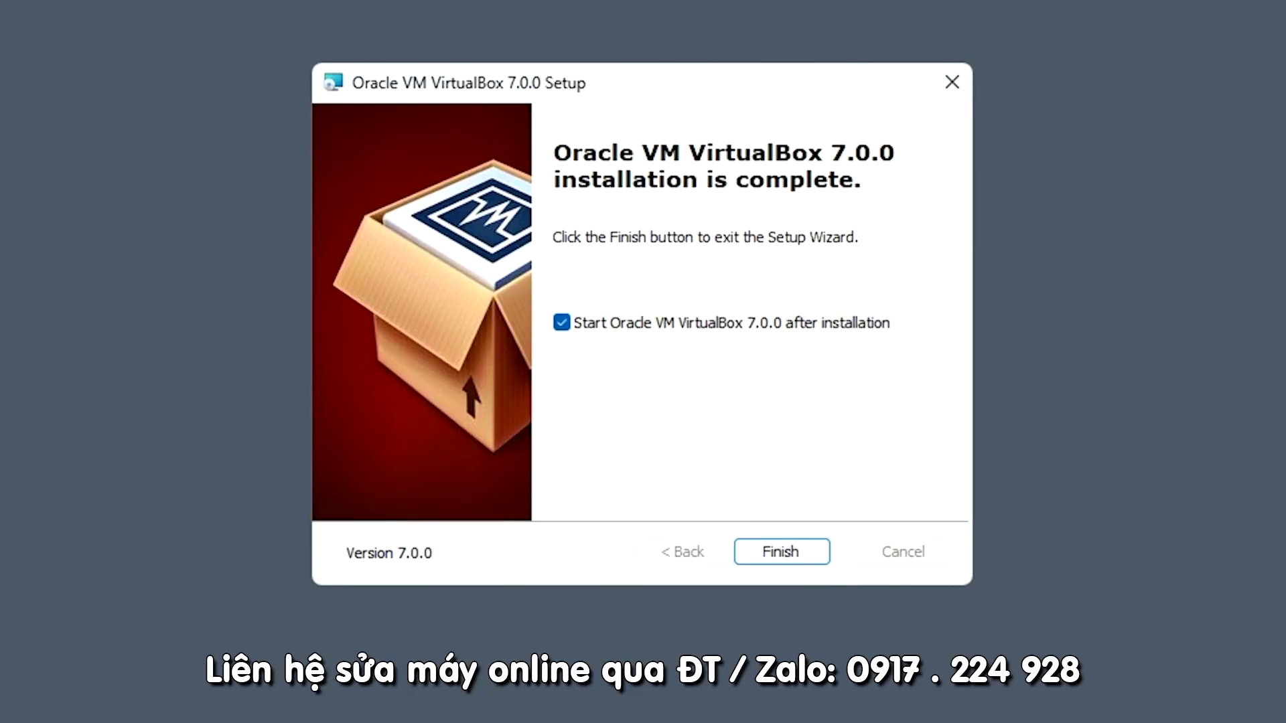
left_click(816, 560)
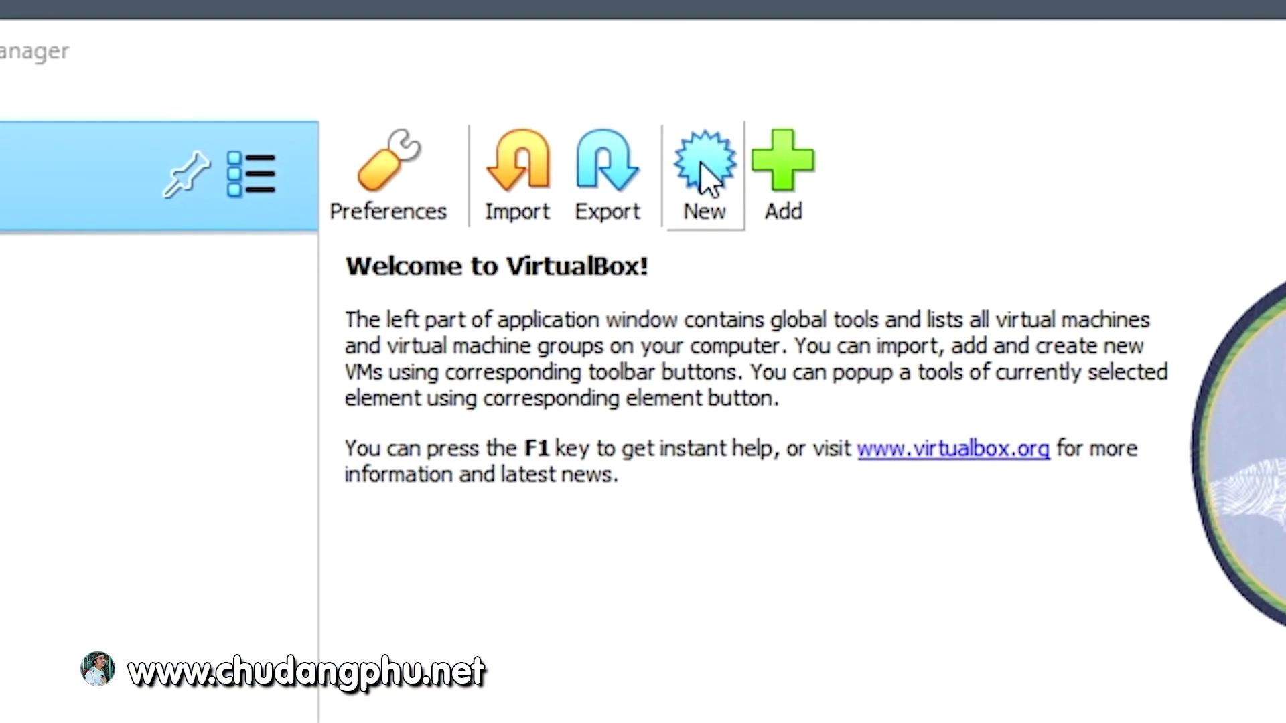
- Start a new virtual machine named Windows 11, keeping the default VirtualBox VMs folder
left_click(709, 166)
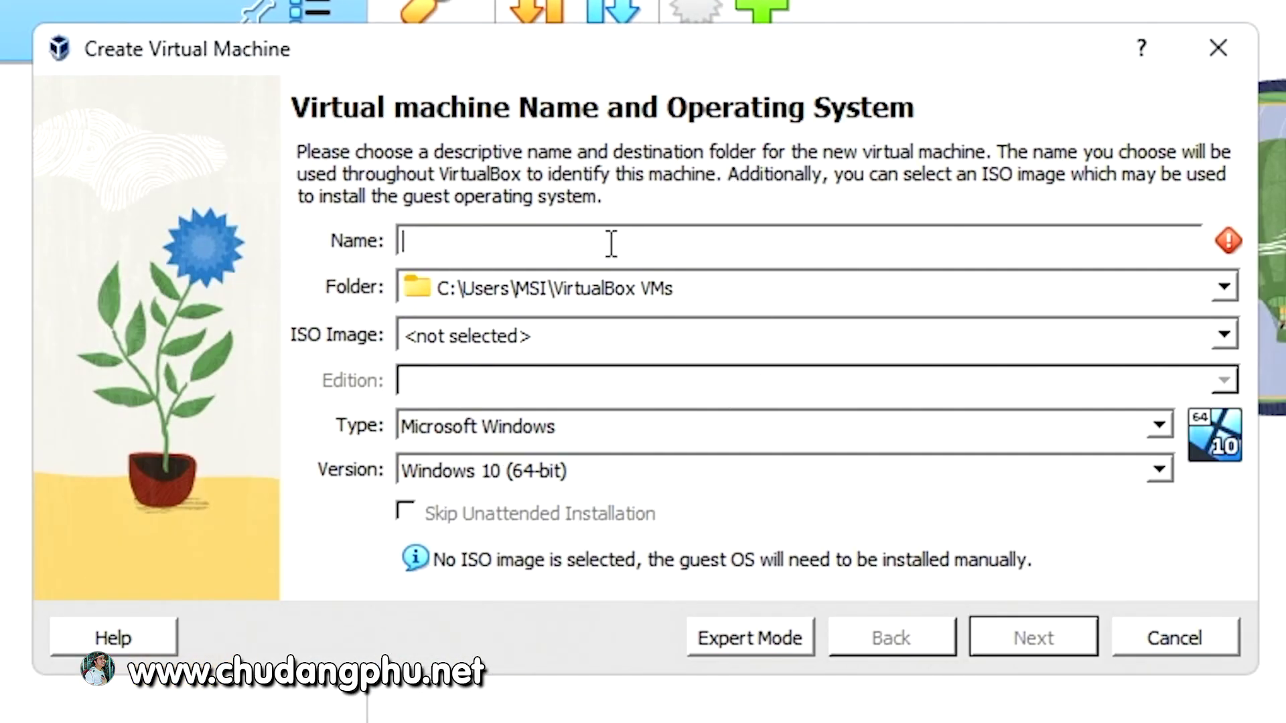
type("Windows 11")
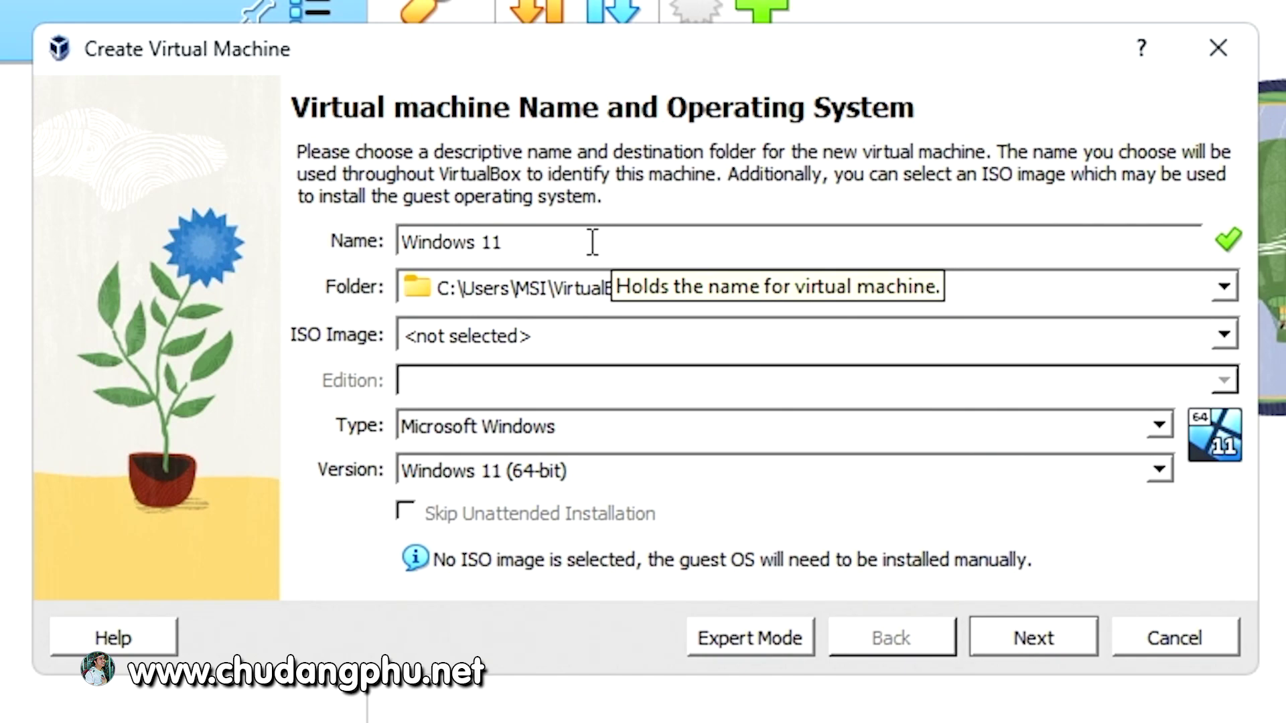
left_click(1223, 288)
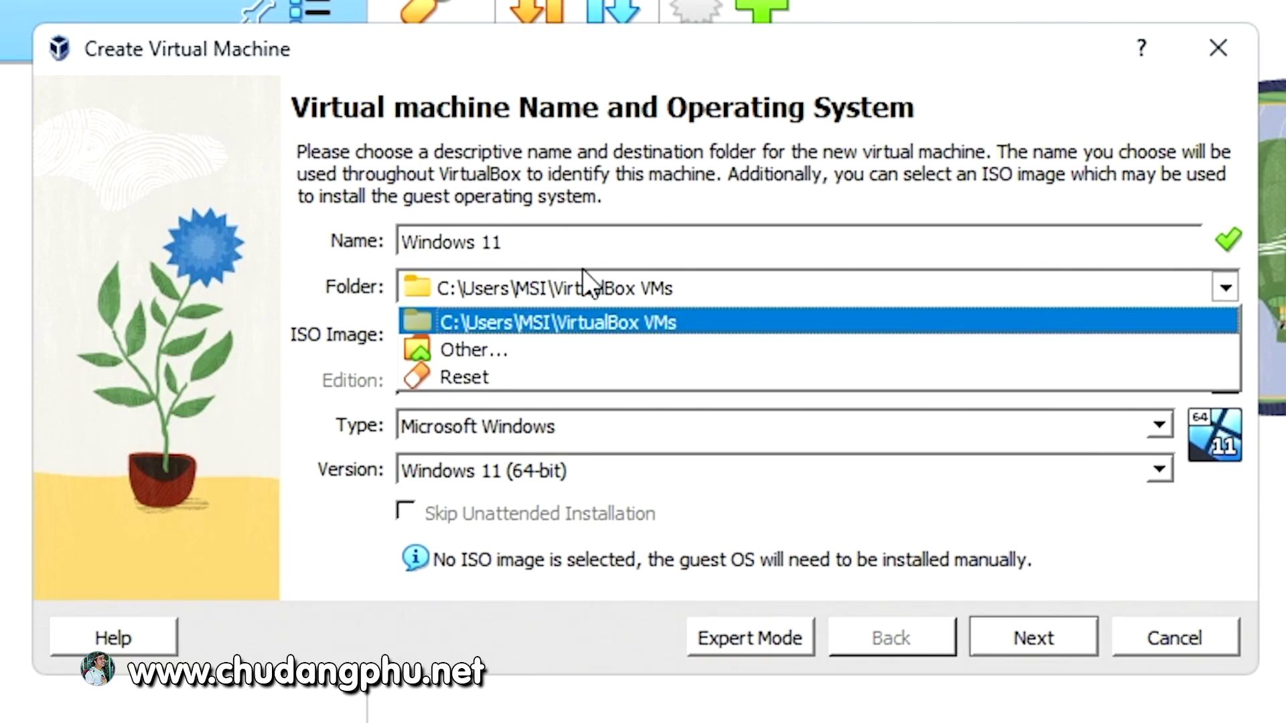
left_click(497, 194)
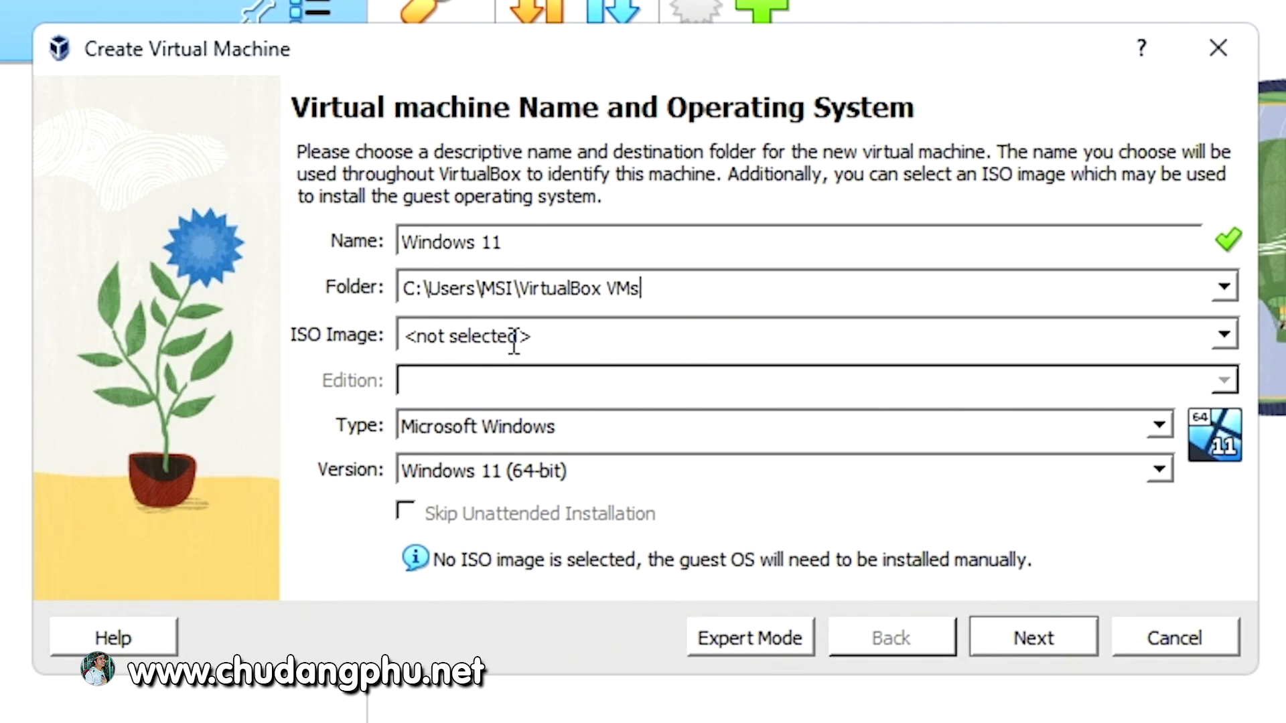
- Select Win11_22H2_English_x64 from the D:\ISO folder as the machine's ISO image
left_click(1225, 337)
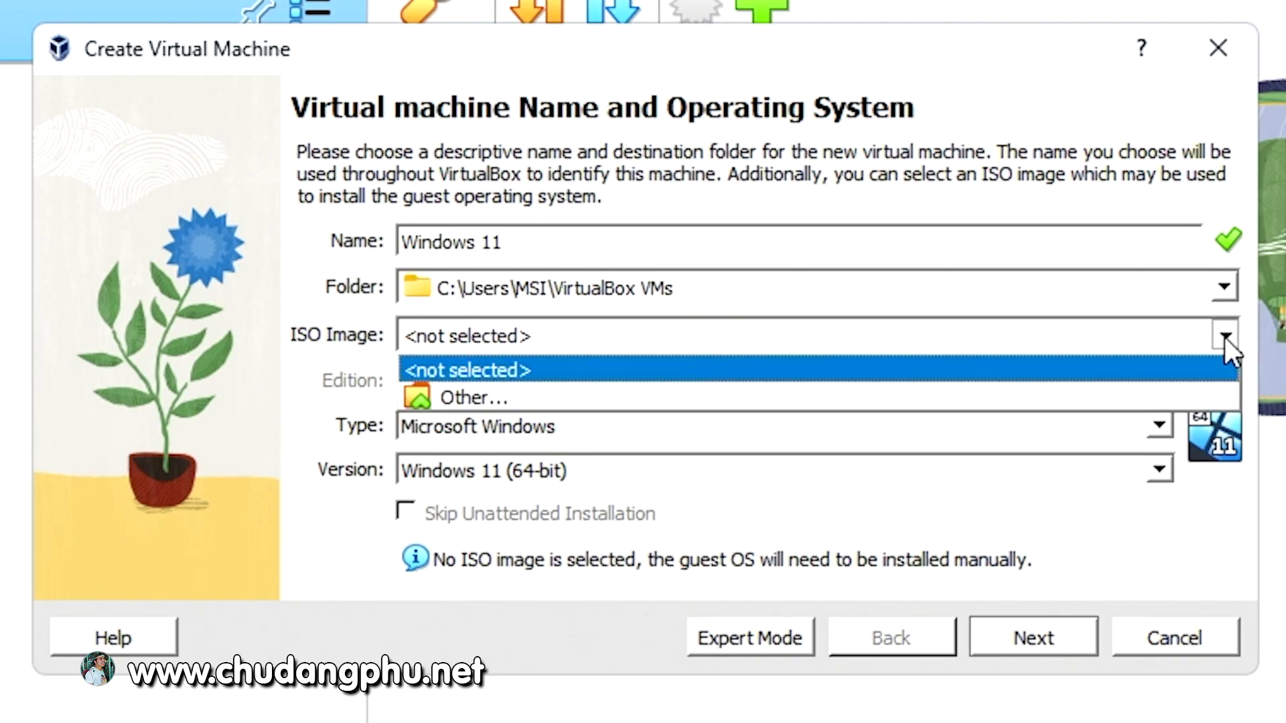
left_click(457, 396)
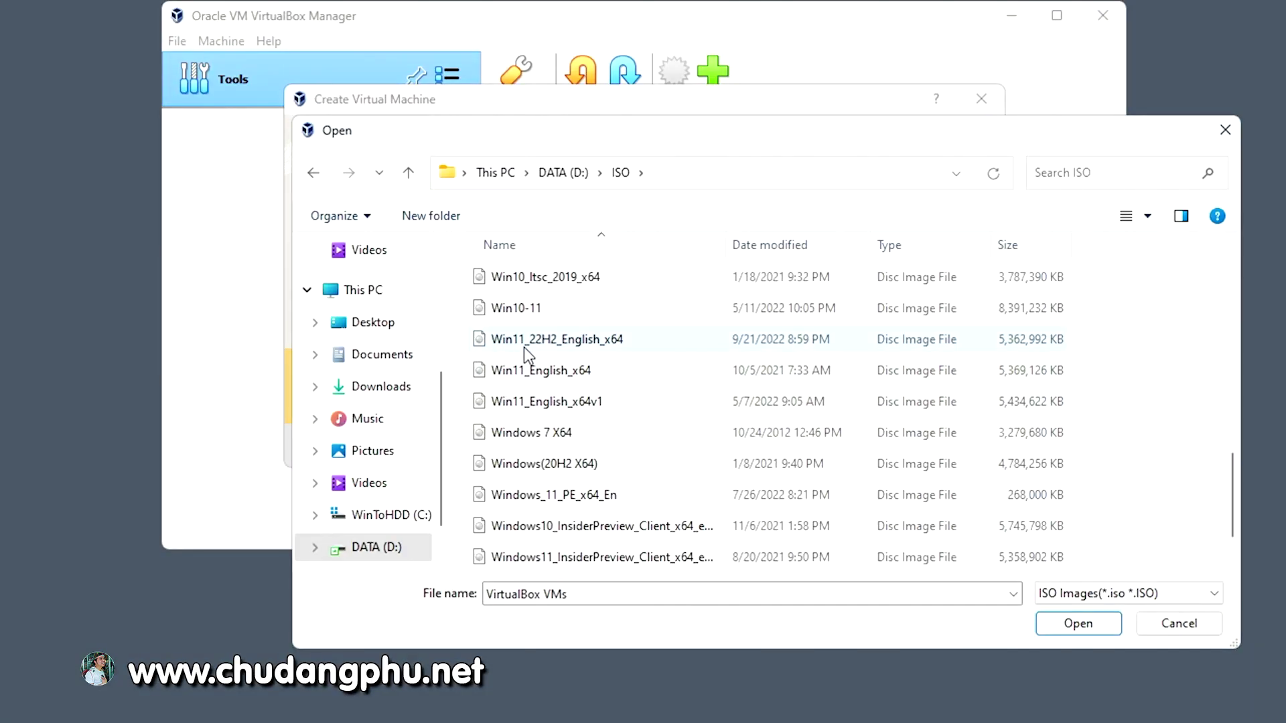
left_click(663, 341)
left_click(1079, 624)
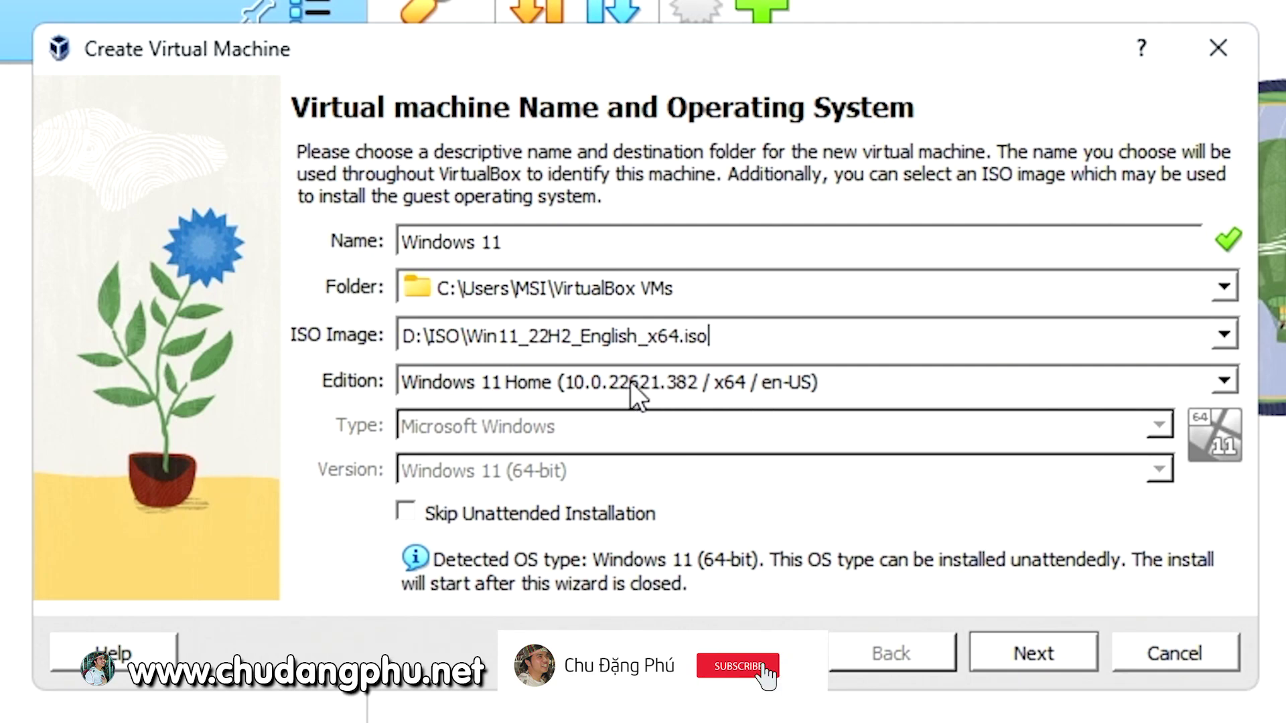
- Set the edition to Windows 11 Pro (10.0.22621.382 / x64 / en-US) and continue to the unattended install setup
left_click(1228, 382)
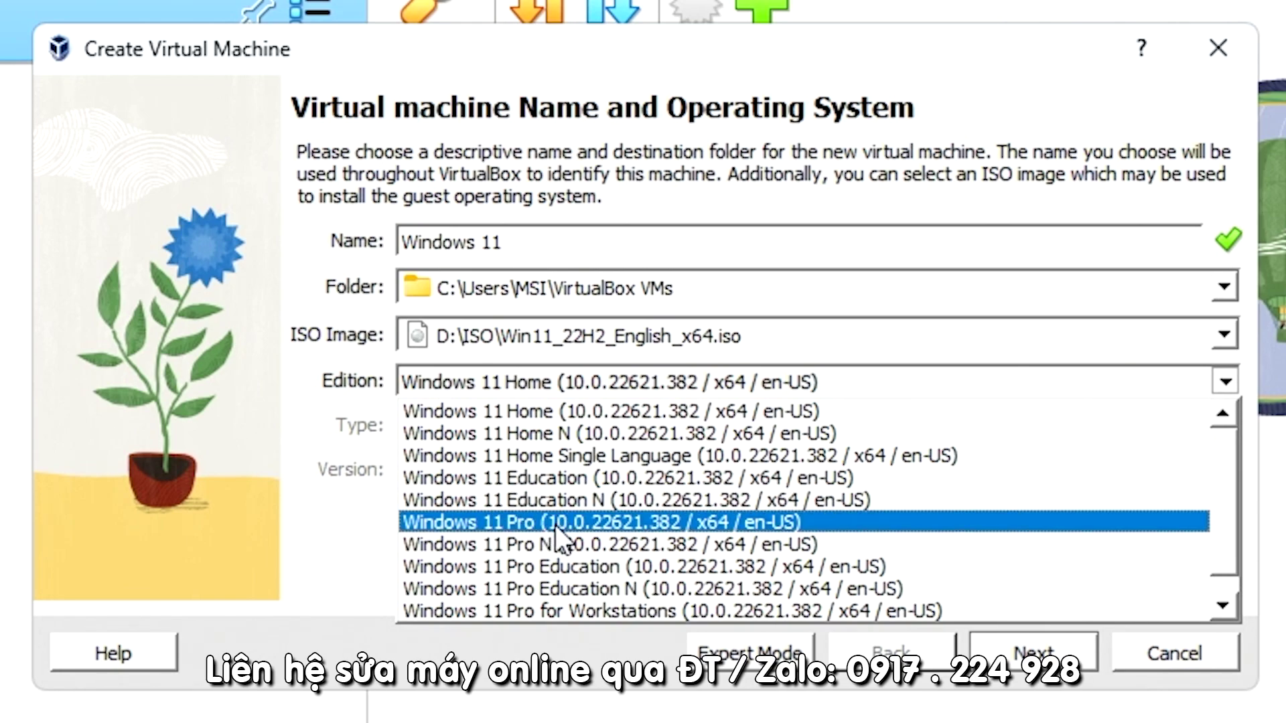
left_click(519, 523)
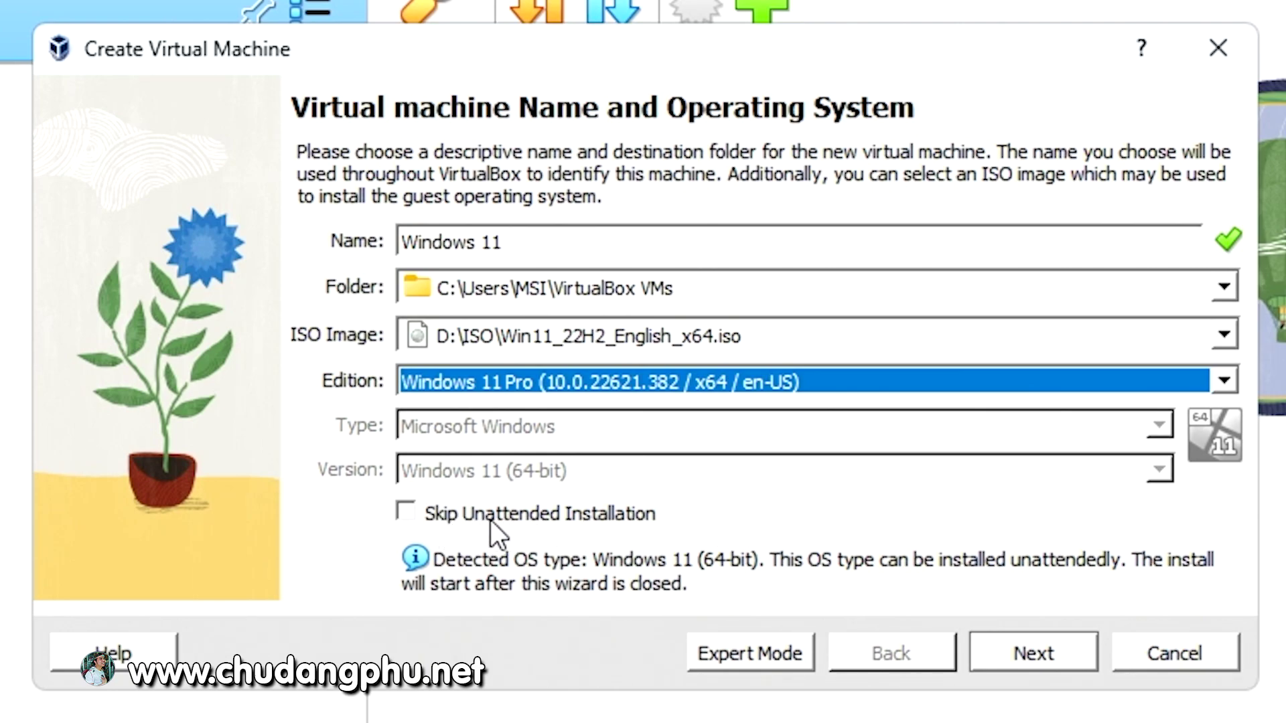
left_click(1008, 653)
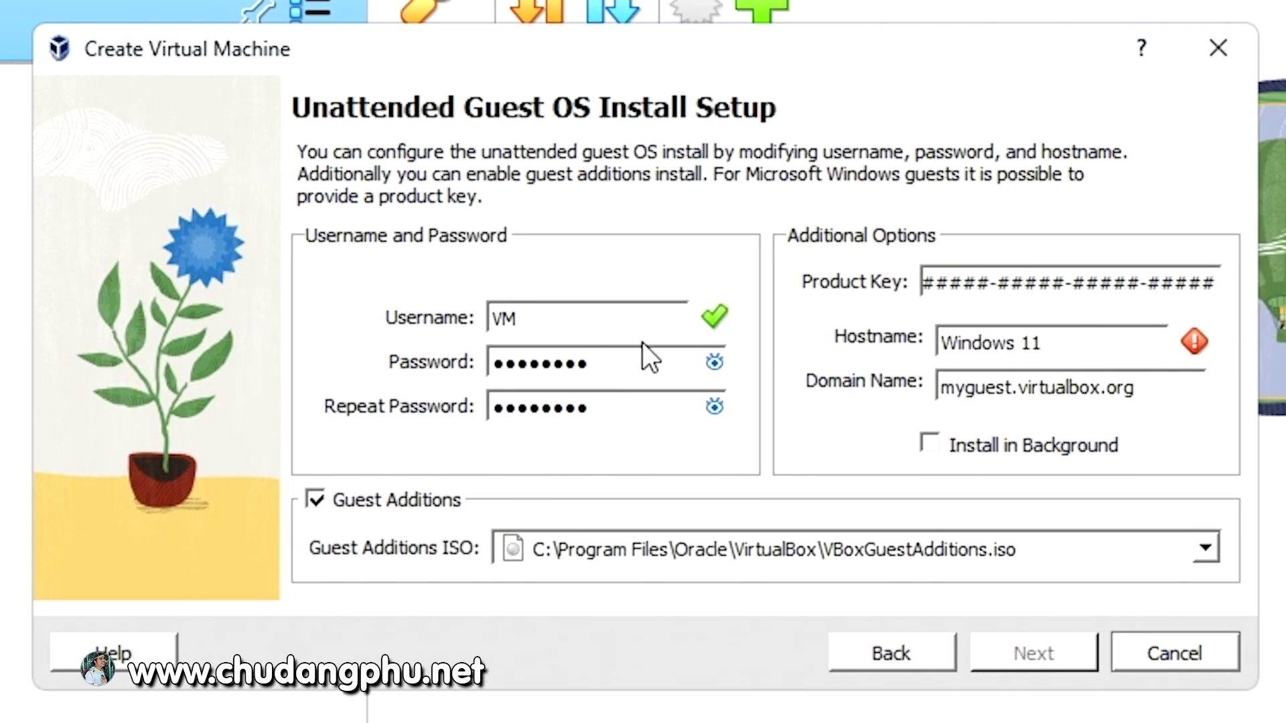
- Set the hostname to W11, reveal the default account password, and continue to the hardware settings
left_click(623, 315)
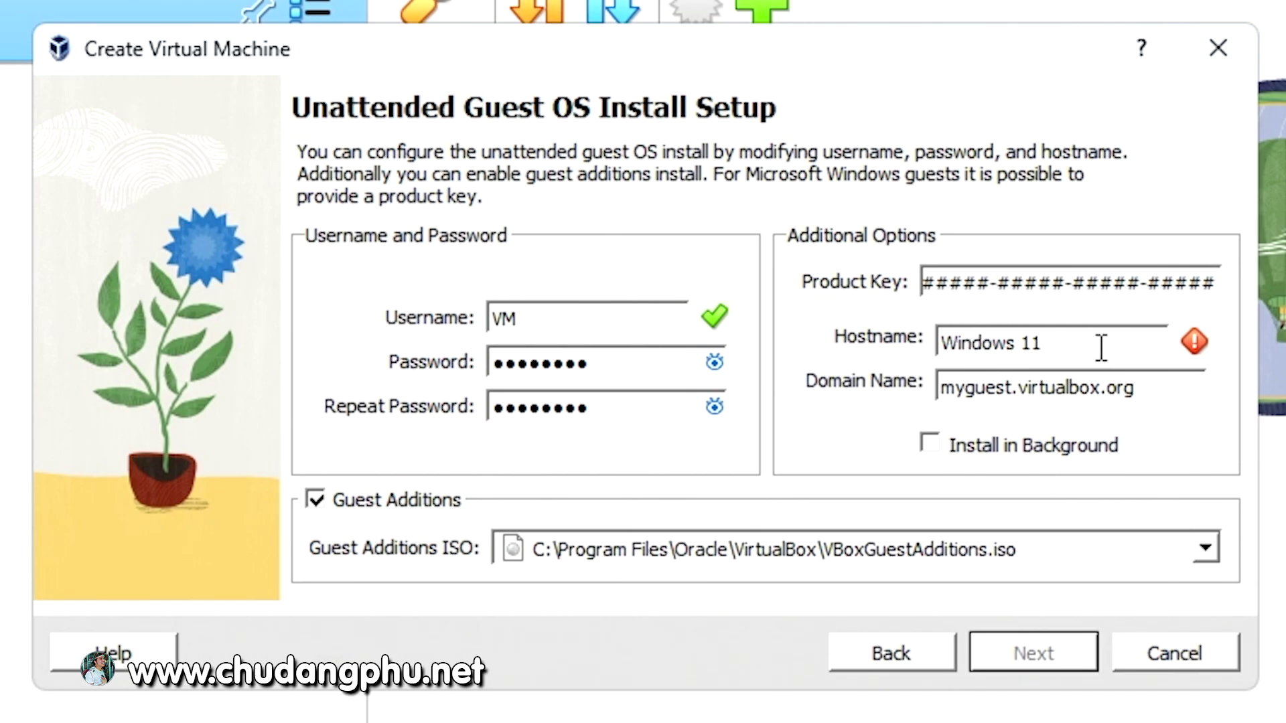
left_click(1122, 339)
key("ctrl+a")
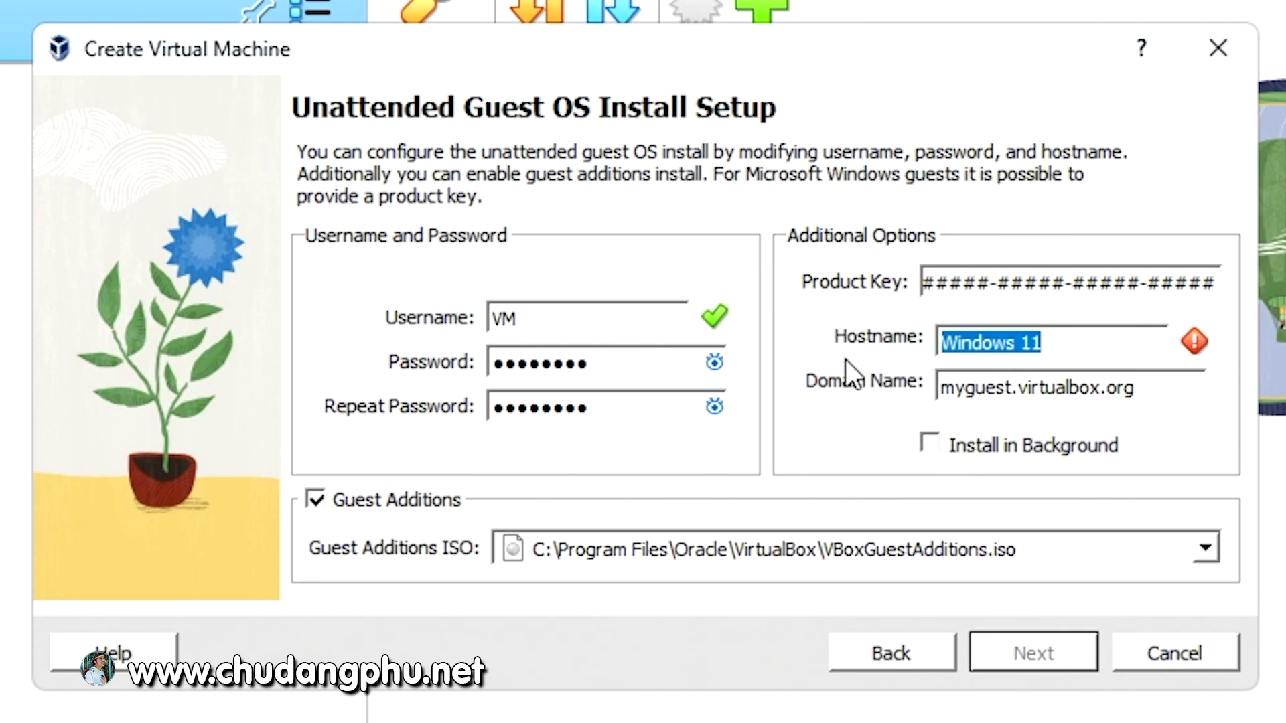
type("W11")
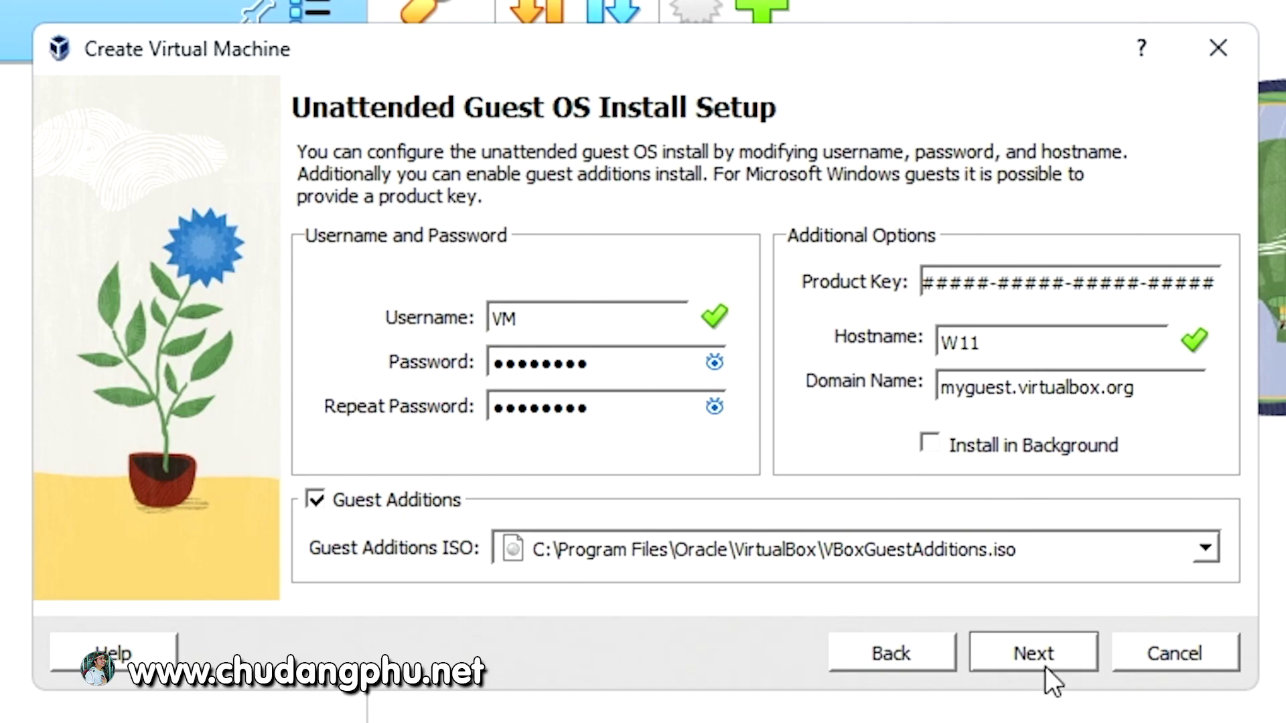
left_click(714, 364)
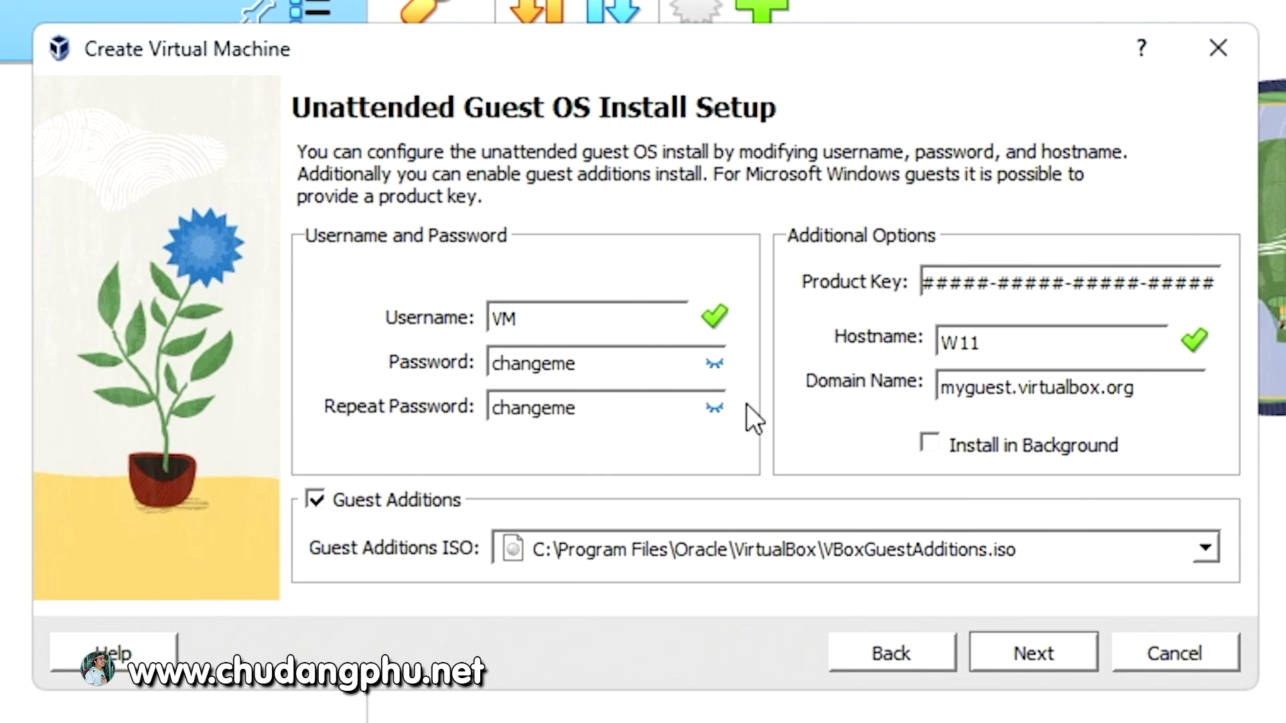
left_click(1057, 666)
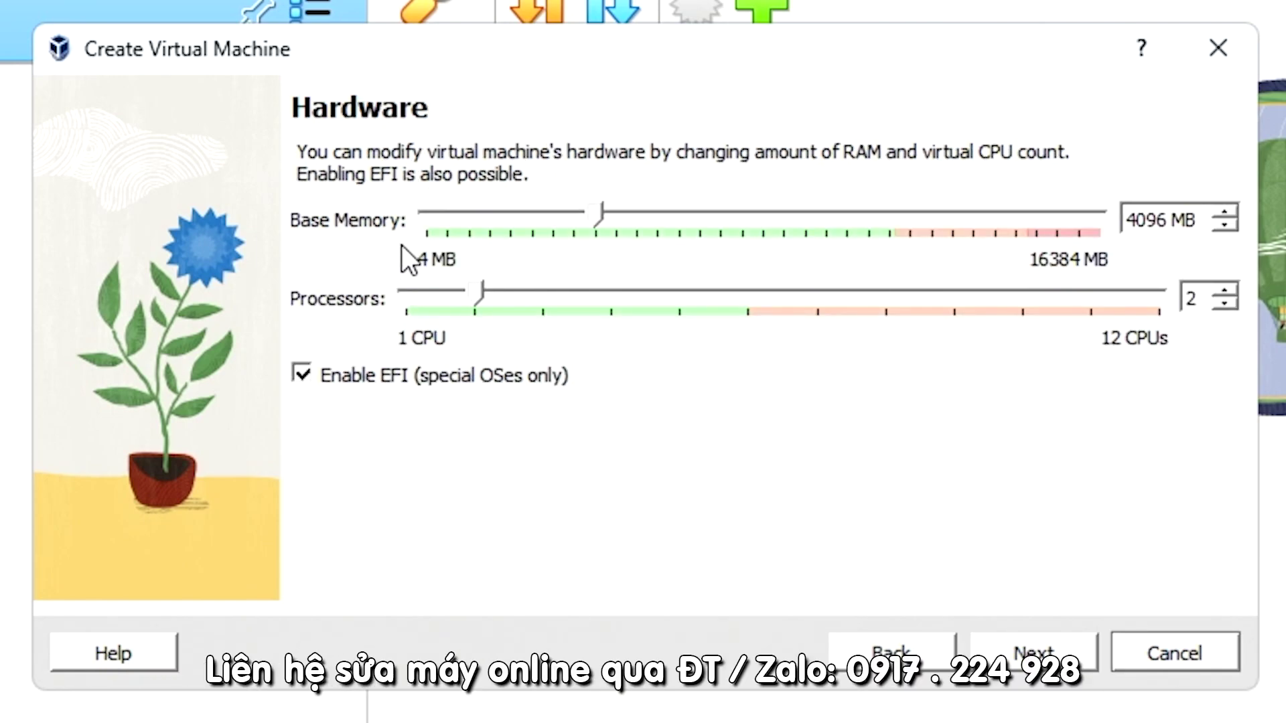
- Set the base memory to 8192 MB and accept a new 80 GB virtual hard disk
left_click_drag(585, 209, 766, 209)
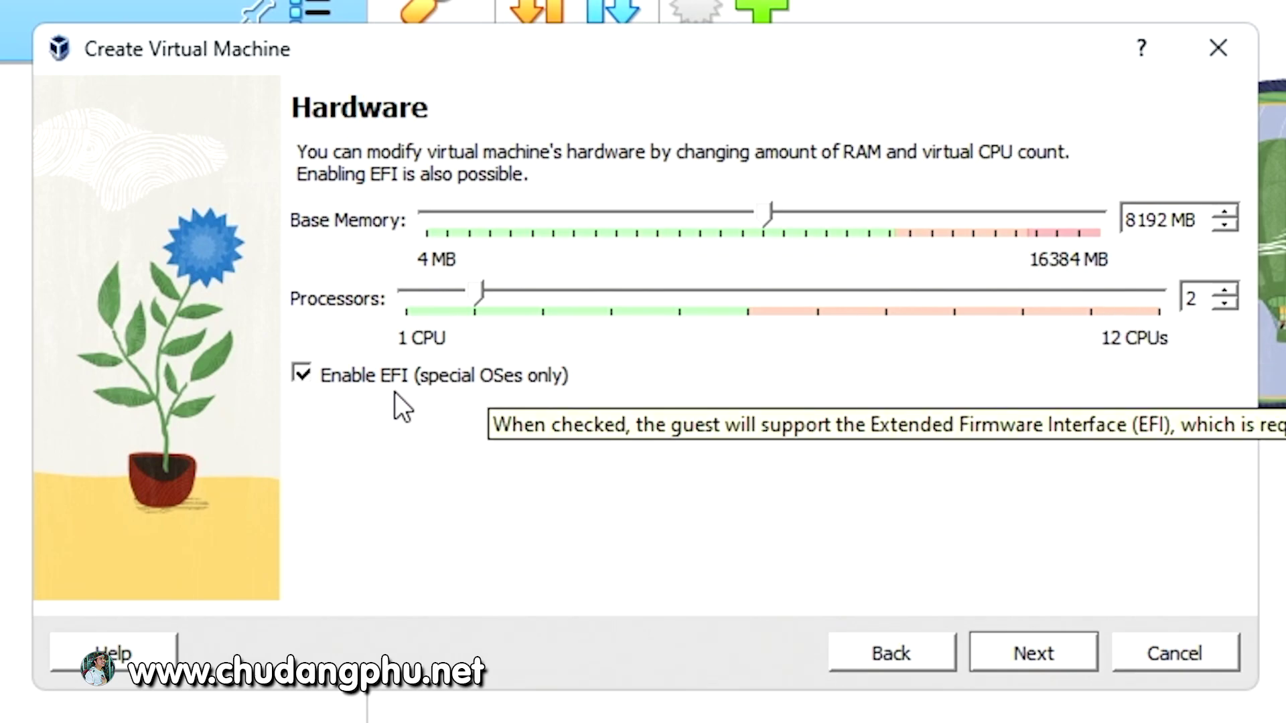
left_click(1013, 670)
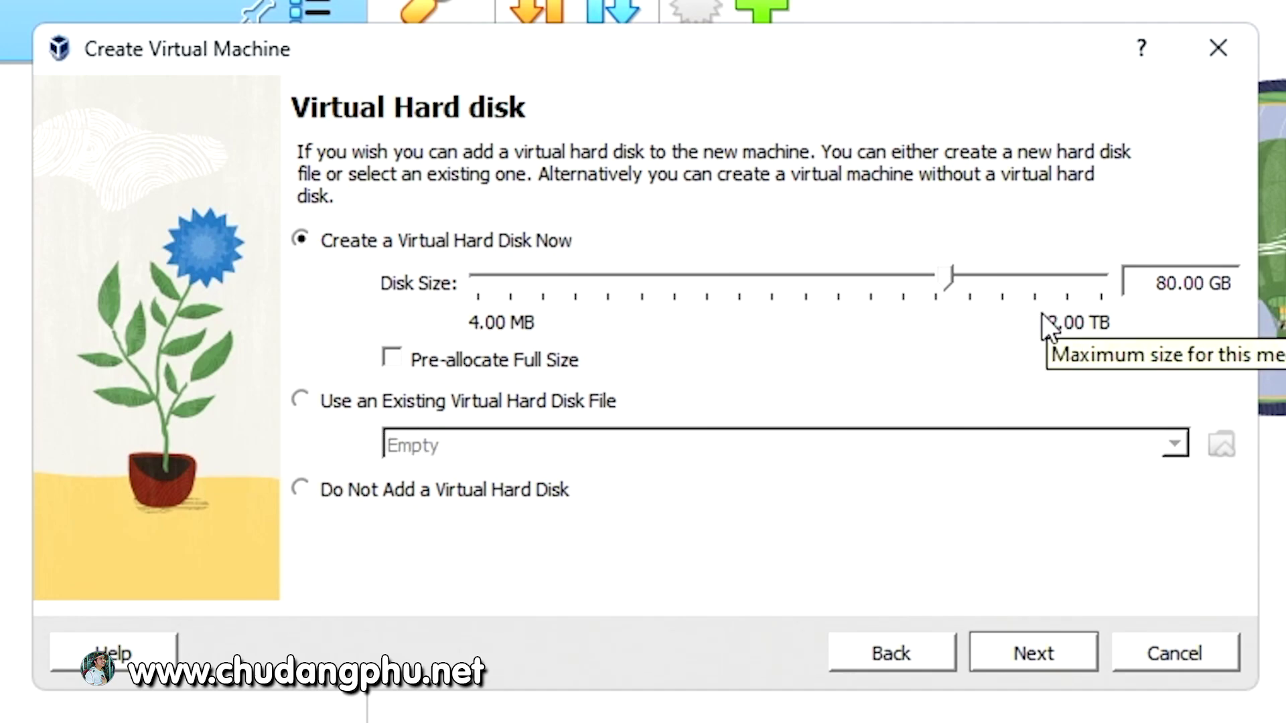
left_click(1047, 669)
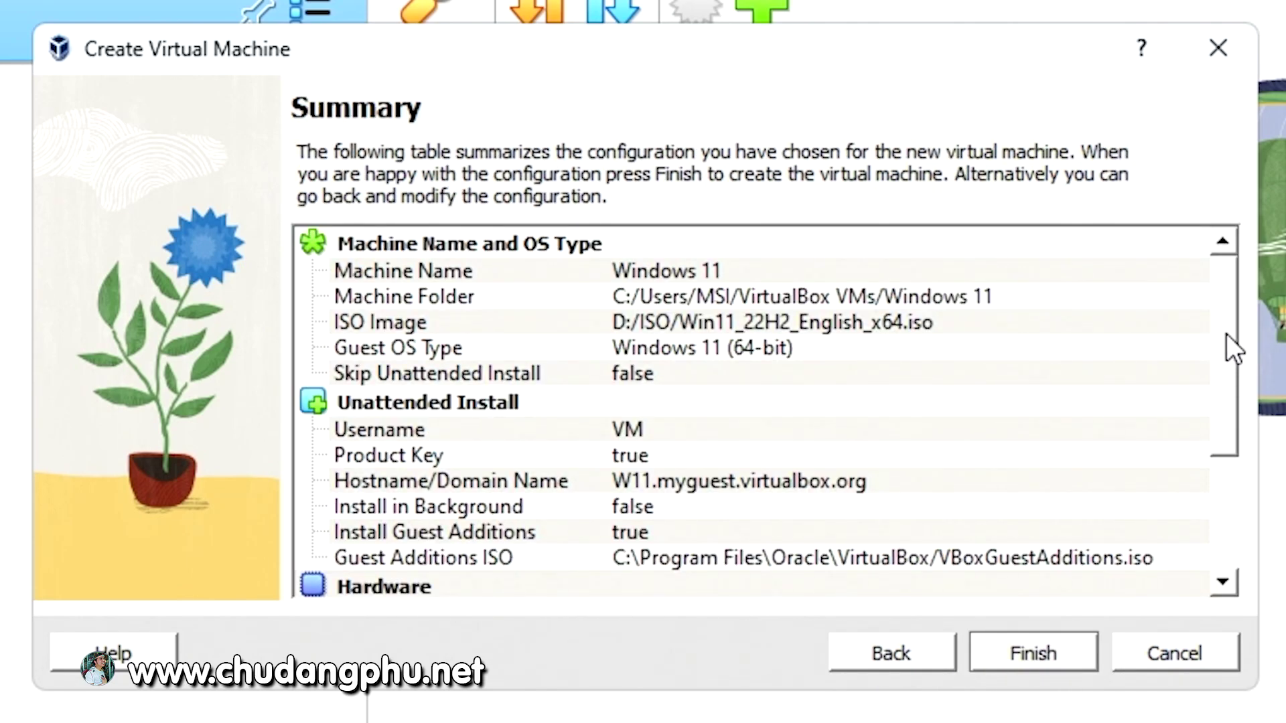
- Review the configuration summary, finish creating the virtual machine, and boot it from the installation disc
left_click_drag(1227, 335, 1235, 523)
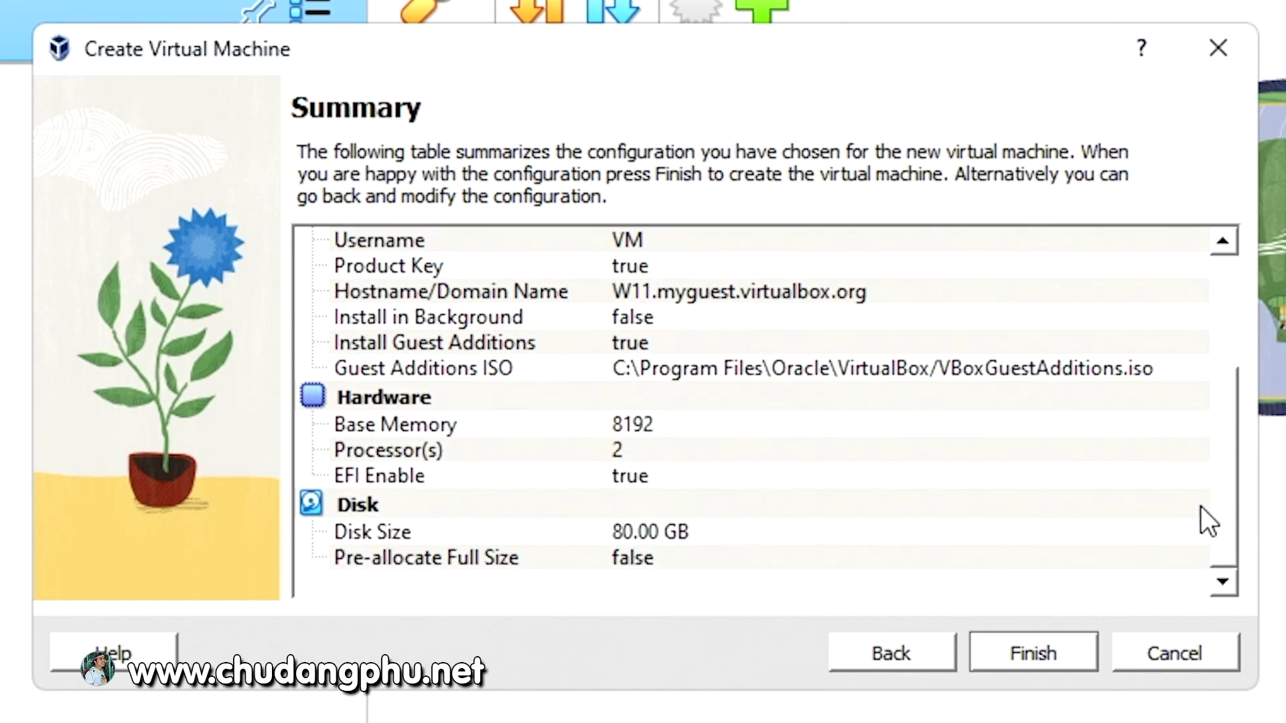
left_click_drag(1230, 488, 1229, 343)
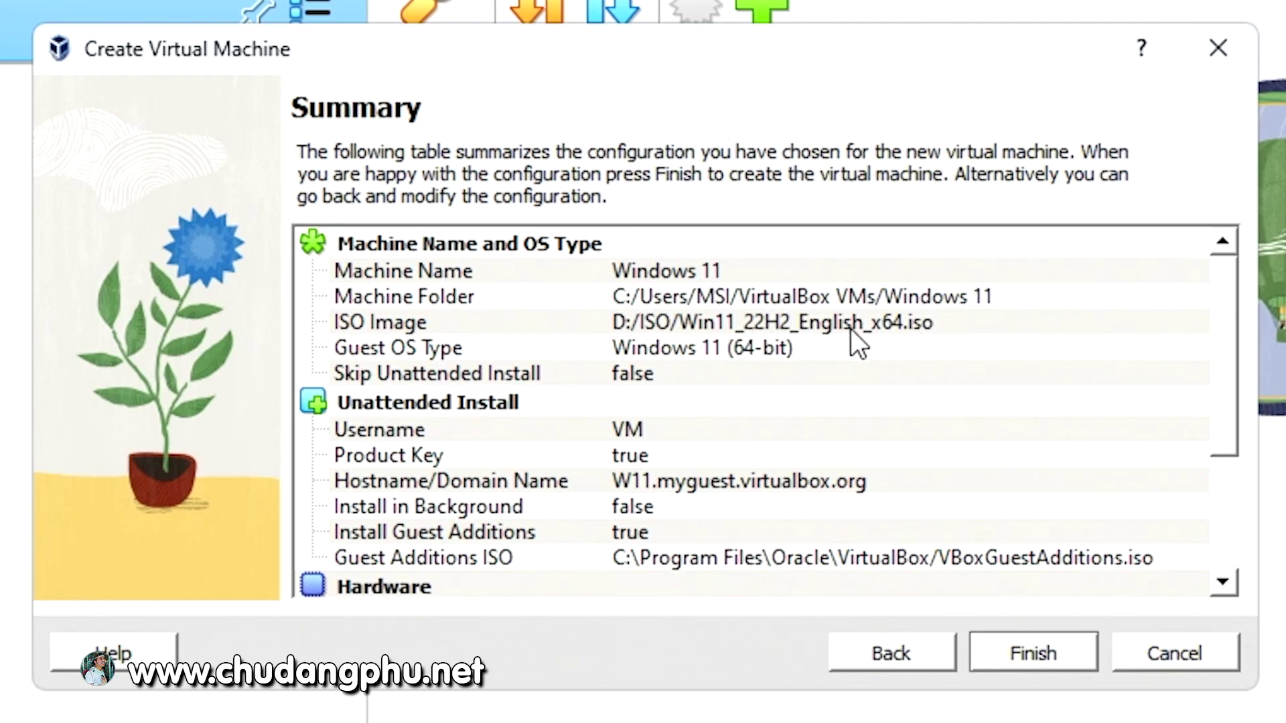
scroll(705, 397, "down", 2)
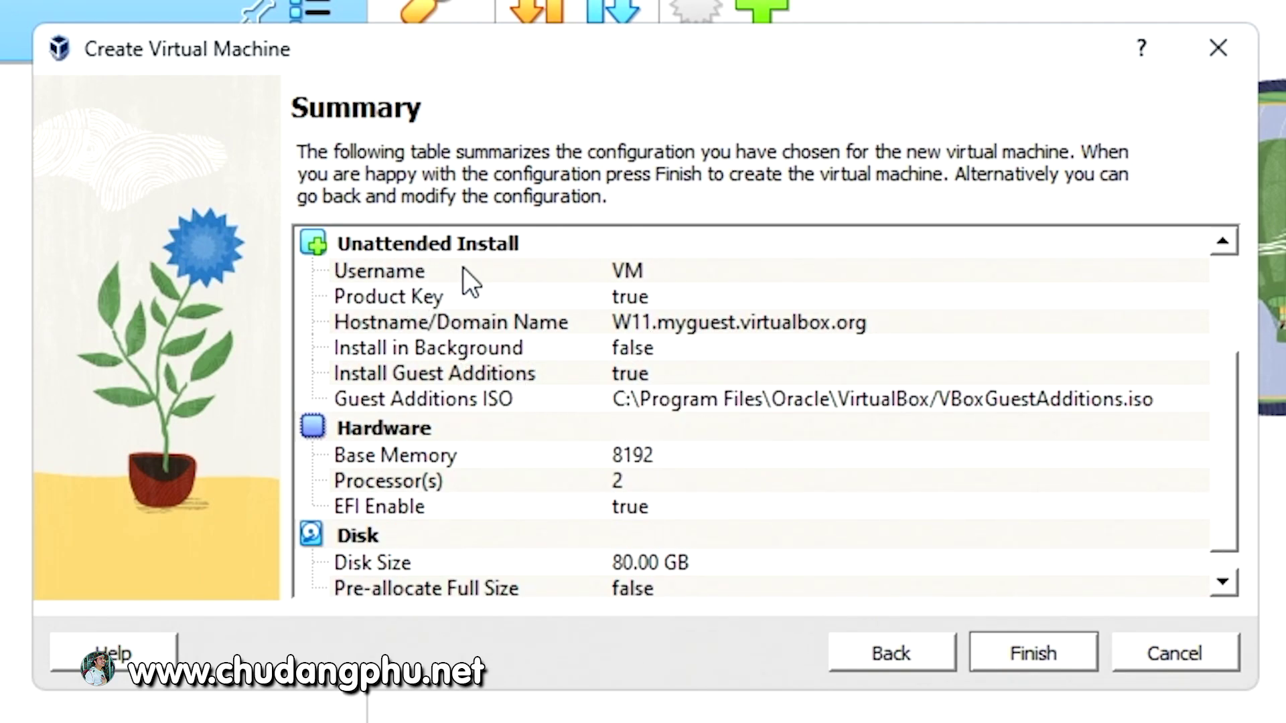
scroll(549, 349, "down", 1)
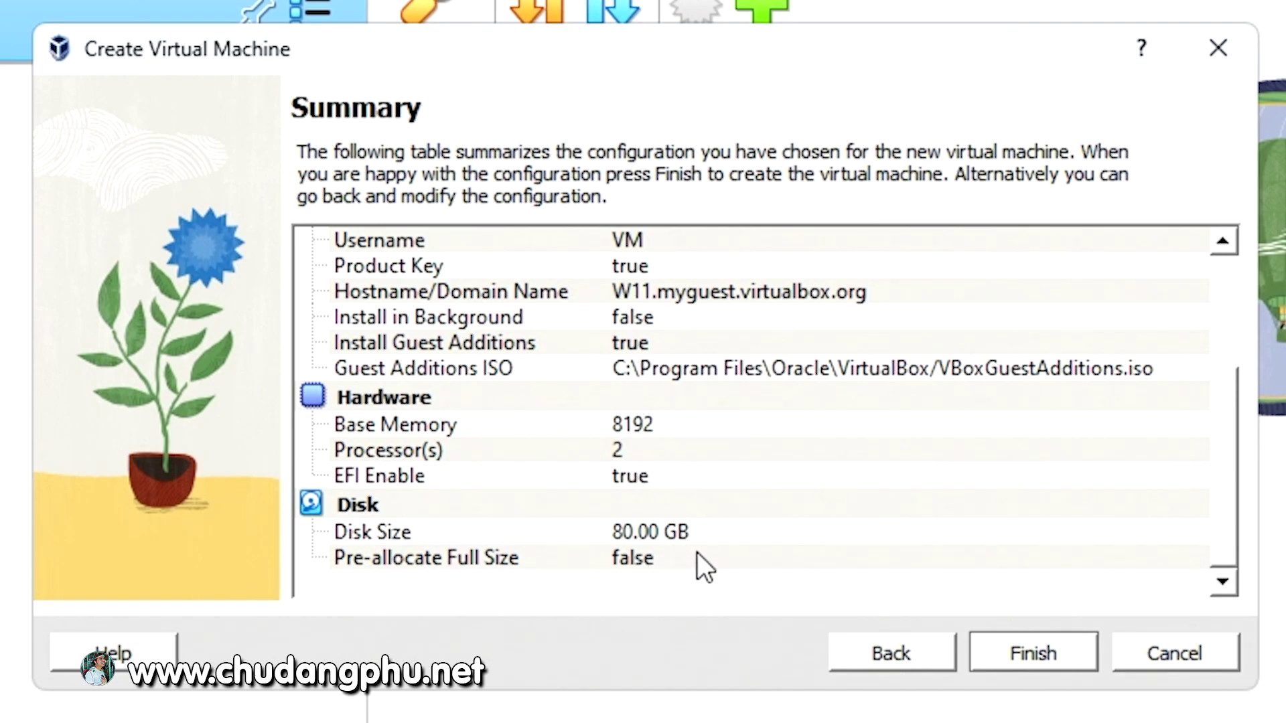
left_click(1045, 657)
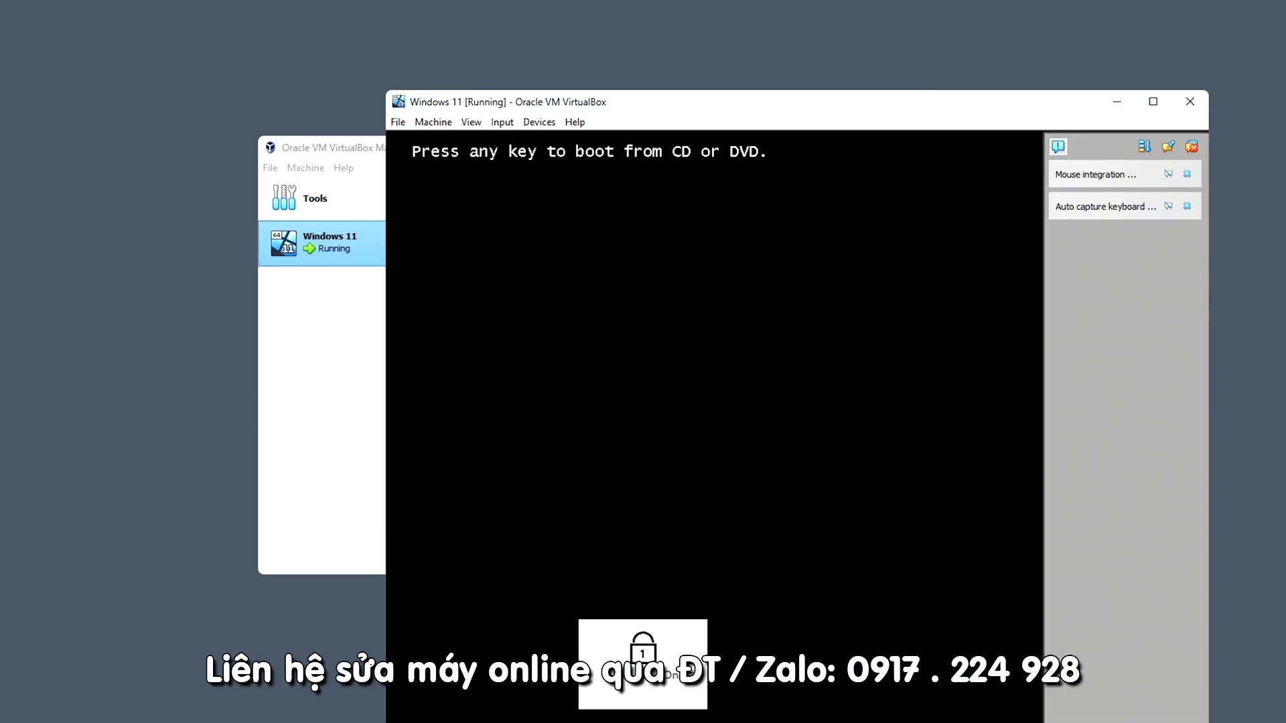
key("Return")
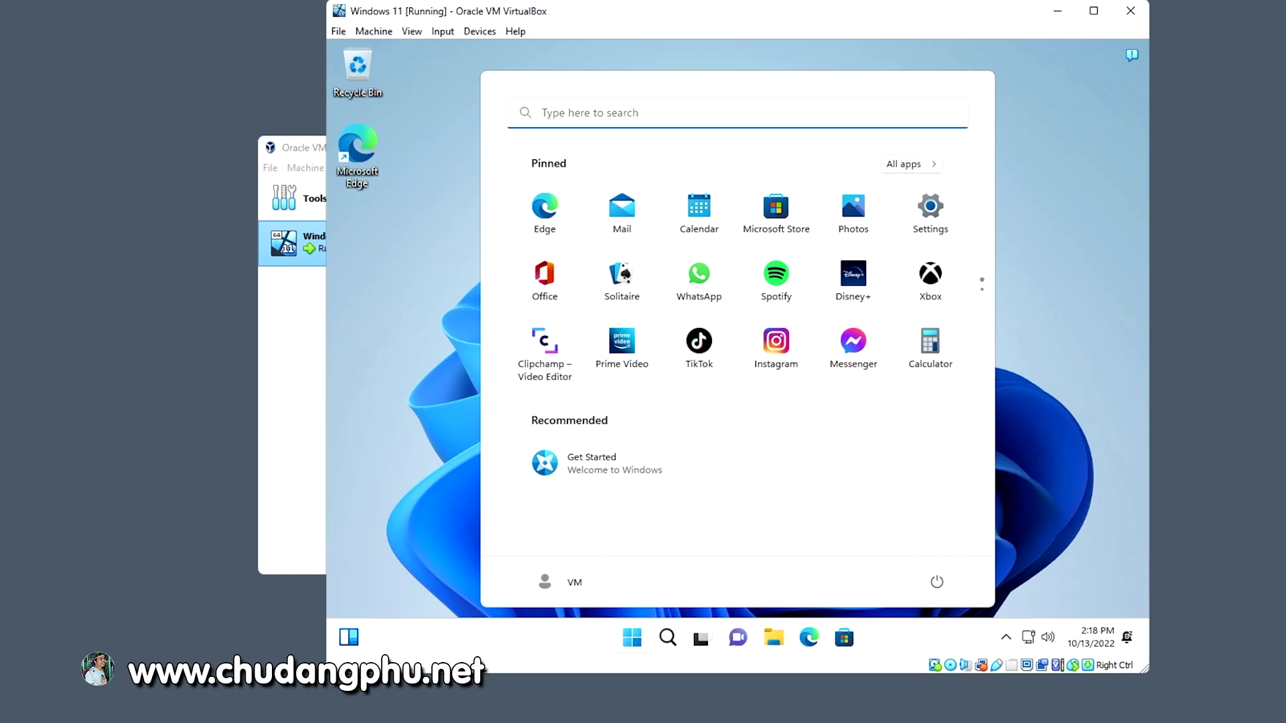
- Inspect the guest's Security devices category in Device Manager, then close it
left_click(454, 436)
right_click(635, 640)
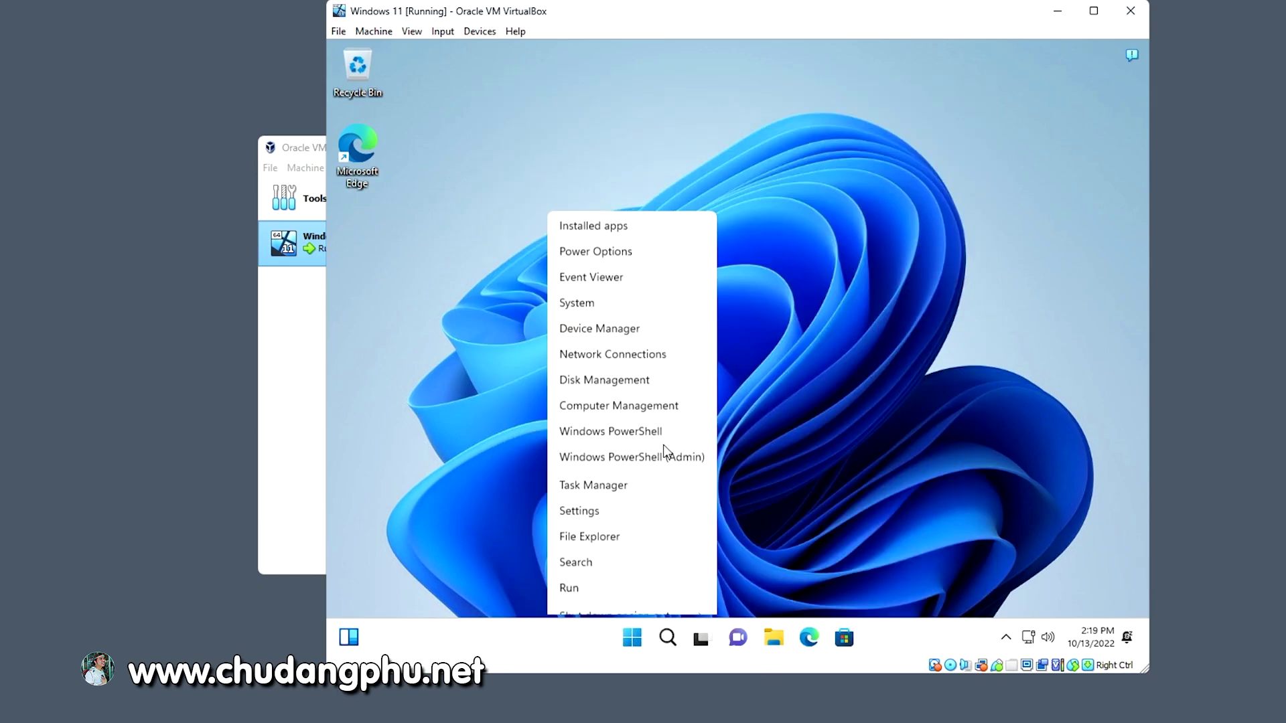
left_click(575, 288)
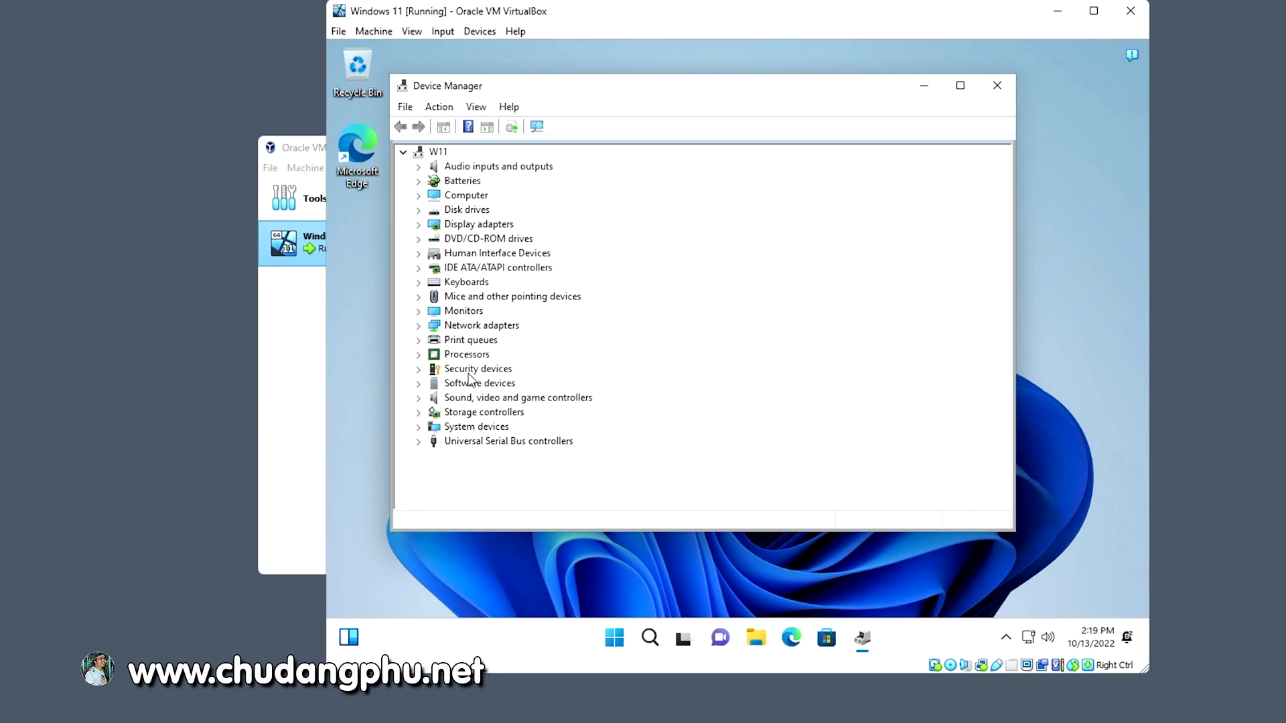
left_click(419, 371)
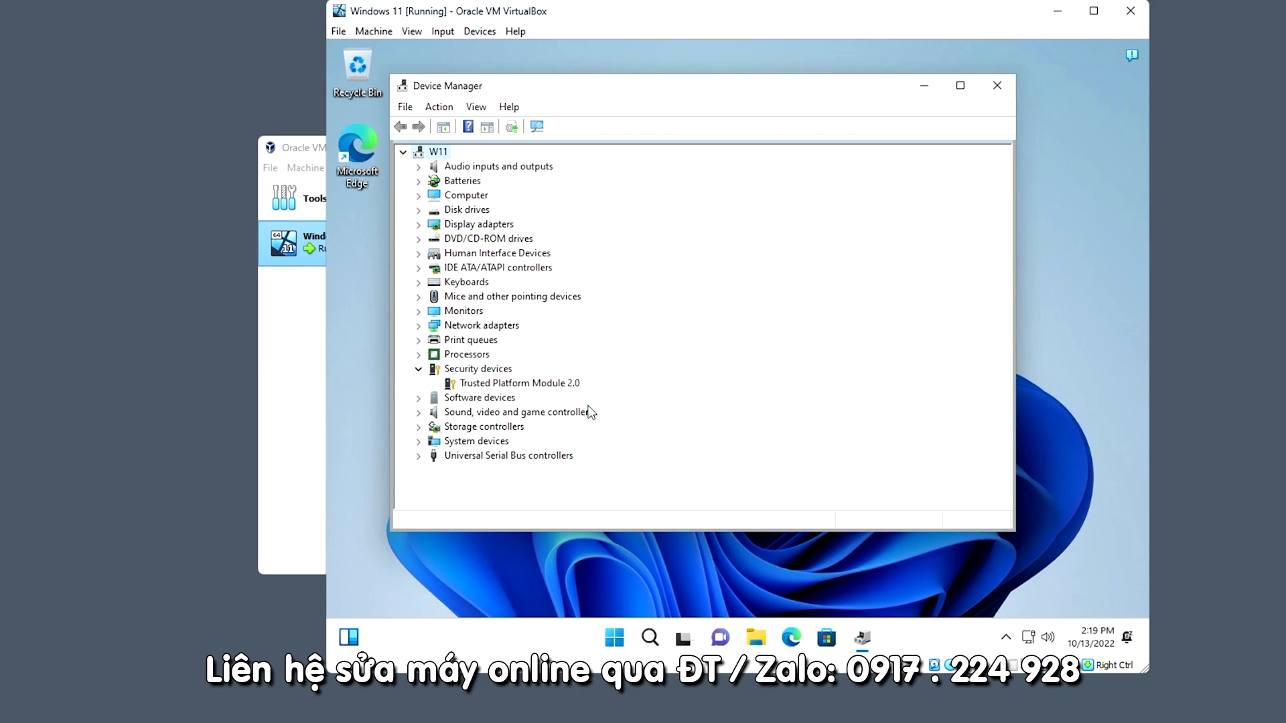
left_click(997, 85)
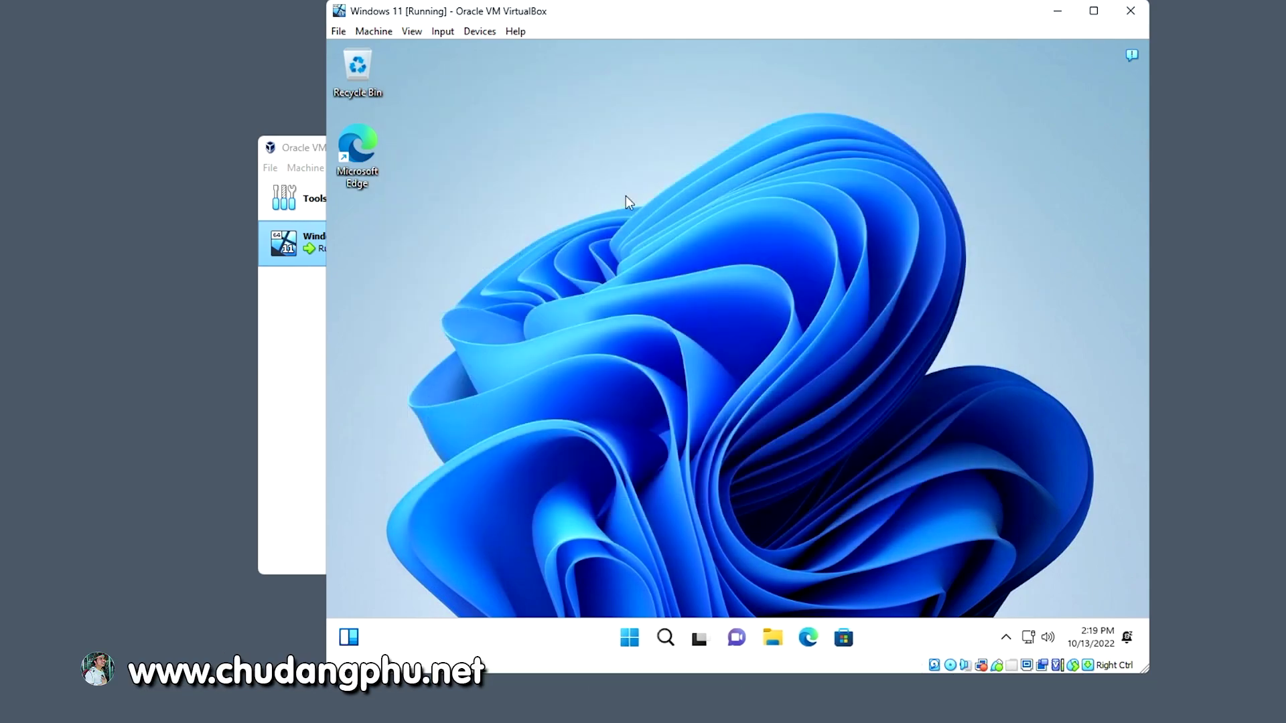
right_click(544, 283)
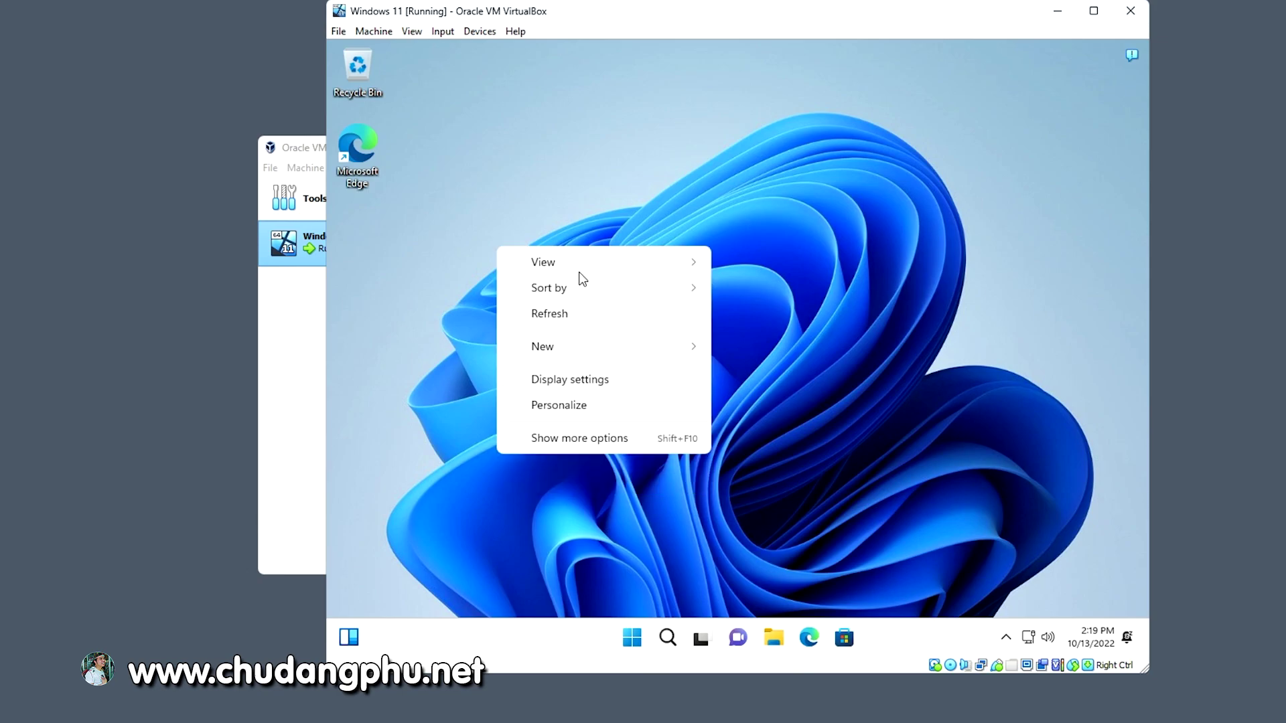
right_click(573, 235)
left_click(566, 246)
right_click(556, 231)
left_click(566, 241)
right_click(476, 207)
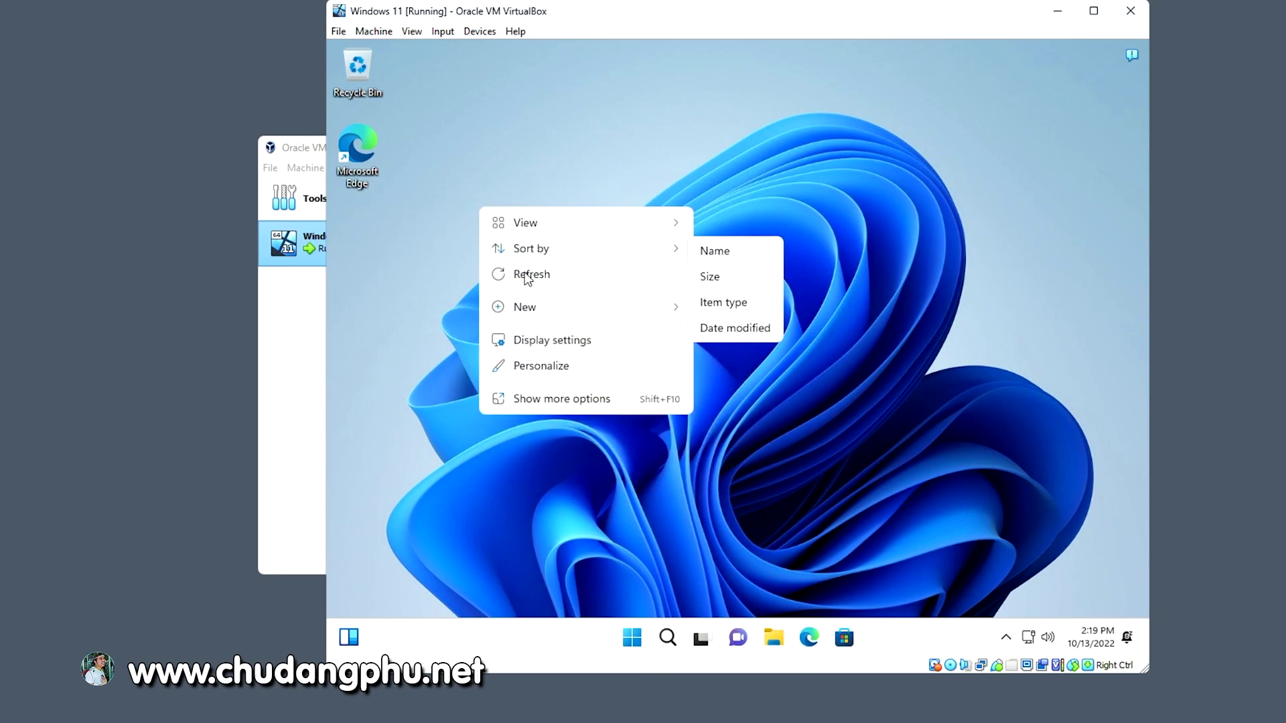
left_click(529, 274)
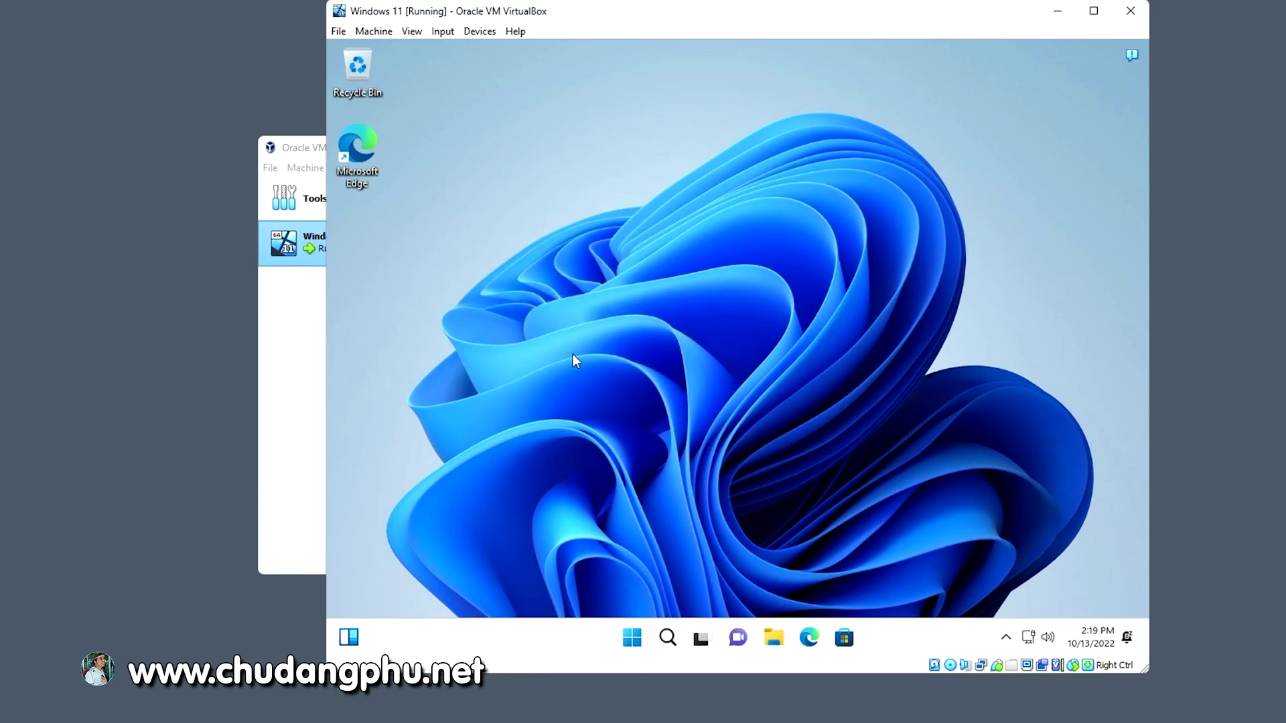
- Restart Windows inside the virtual machine
left_click(632, 636)
left_click(1007, 497)
right_click(631, 637)
mouse_move(678, 575)
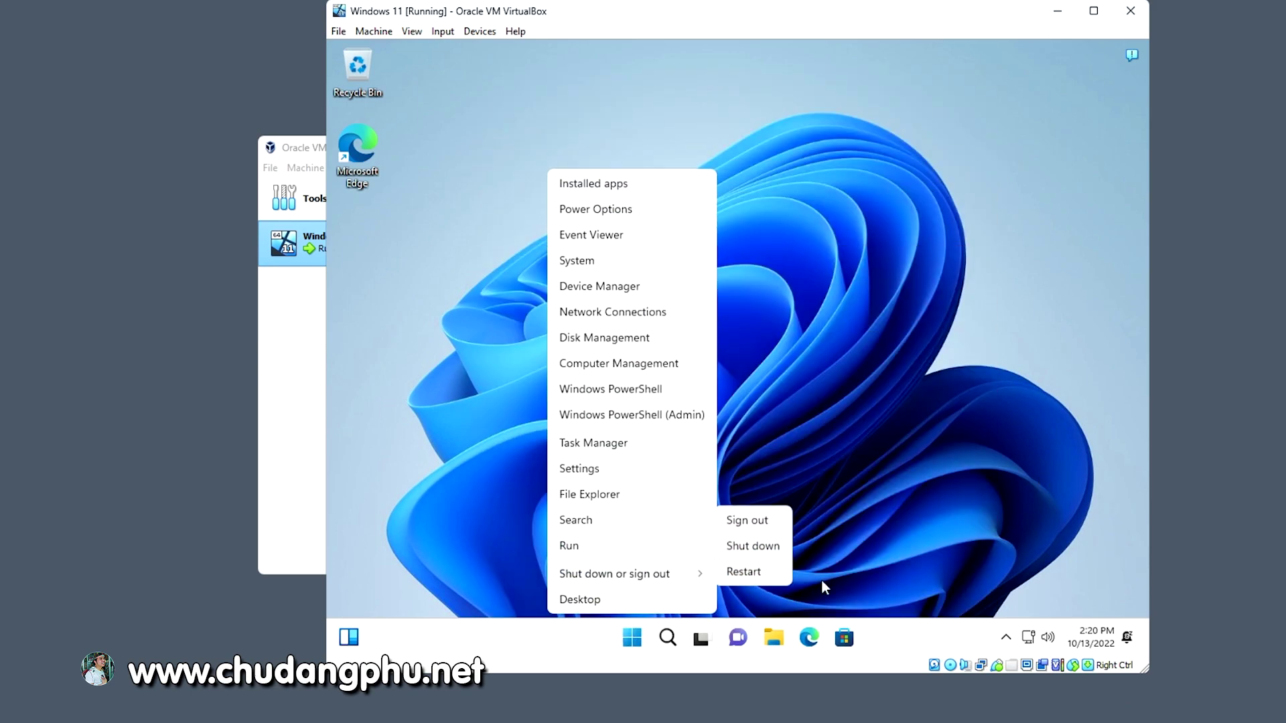
left_click(744, 573)
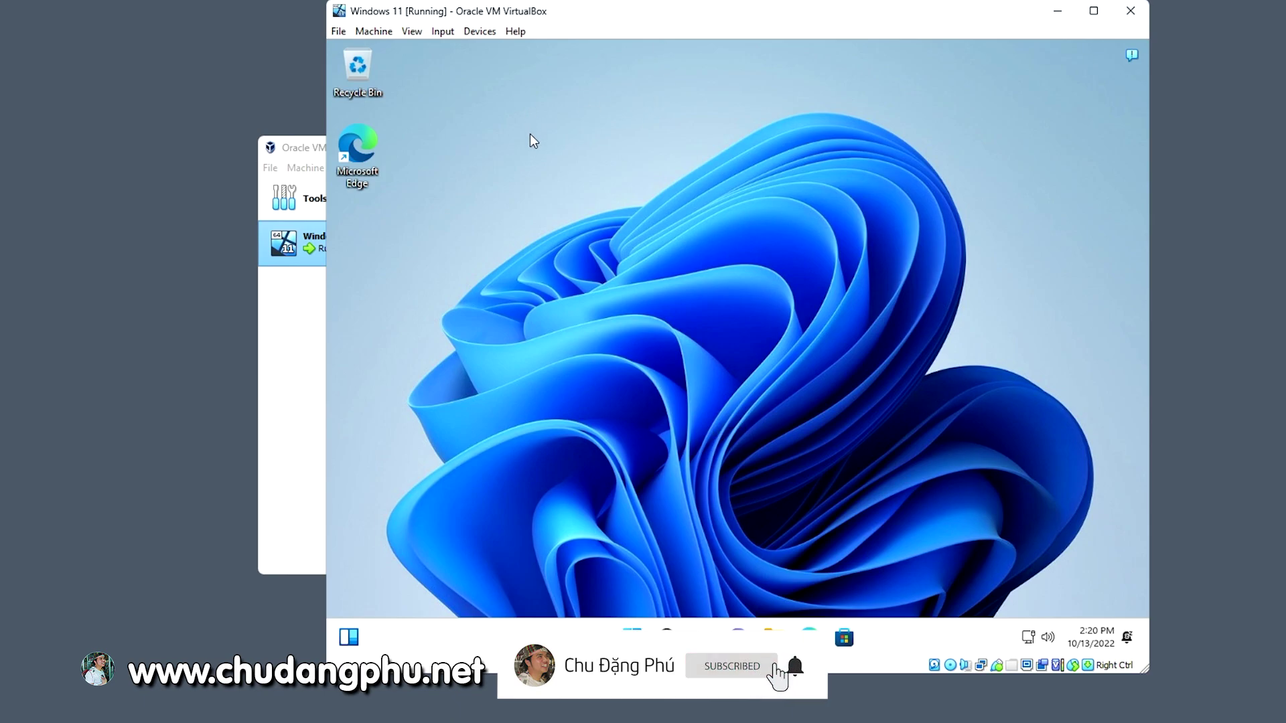
right_click(577, 193)
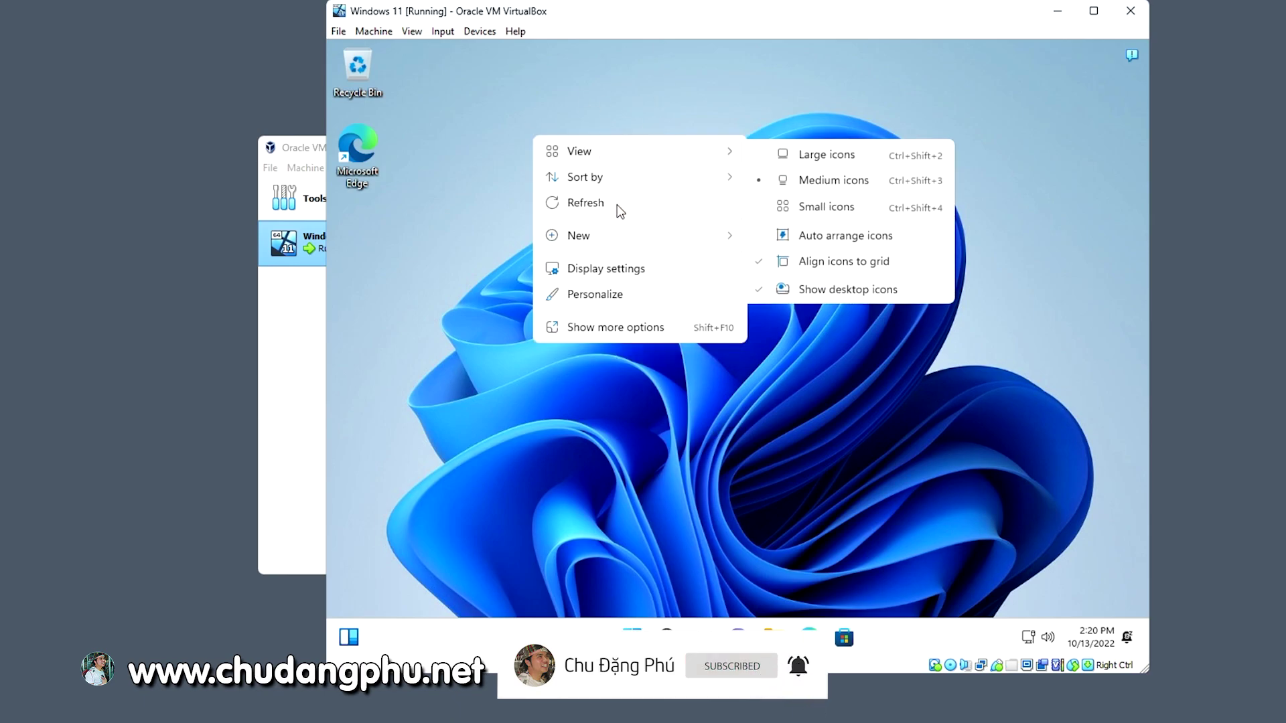
left_click(581, 205)
right_click(549, 193)
left_click(529, 233)
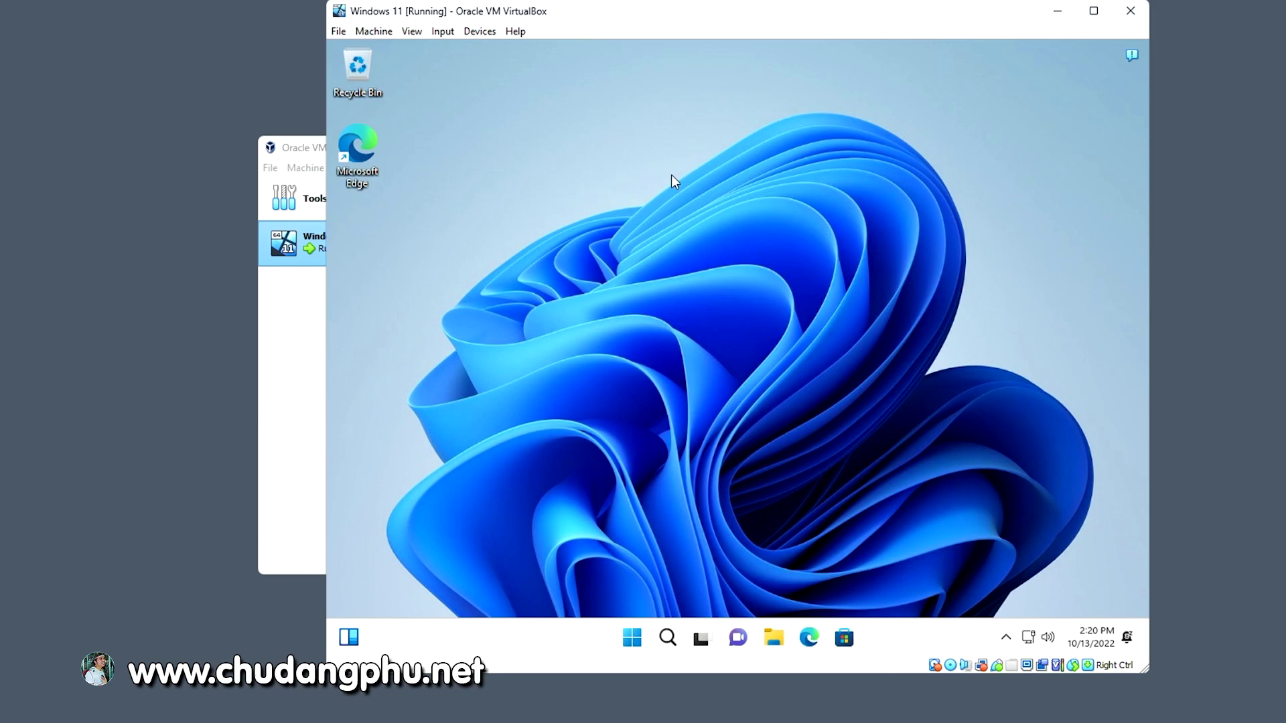
left_click(1005, 640)
left_click(1005, 640)
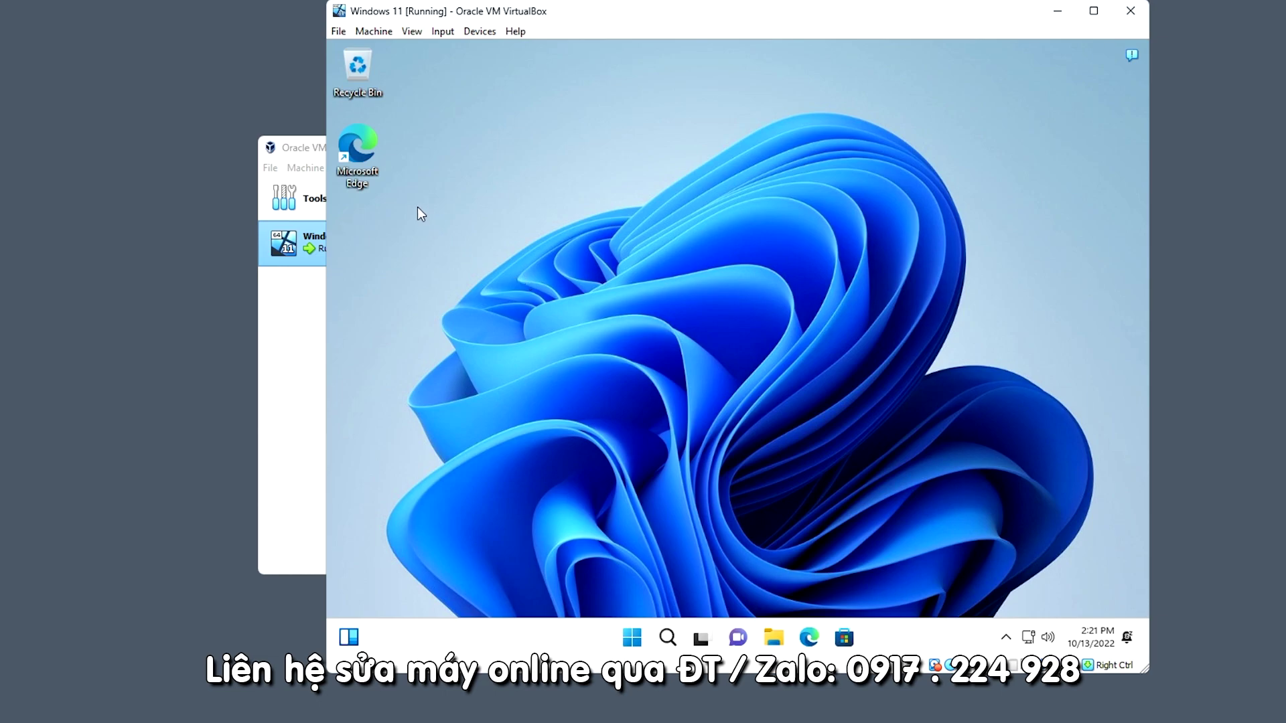
- Insert the Guest Additions CD image and open the vboxadditions folder on CD Drive (E:) in the guest
left_click(490, 31)
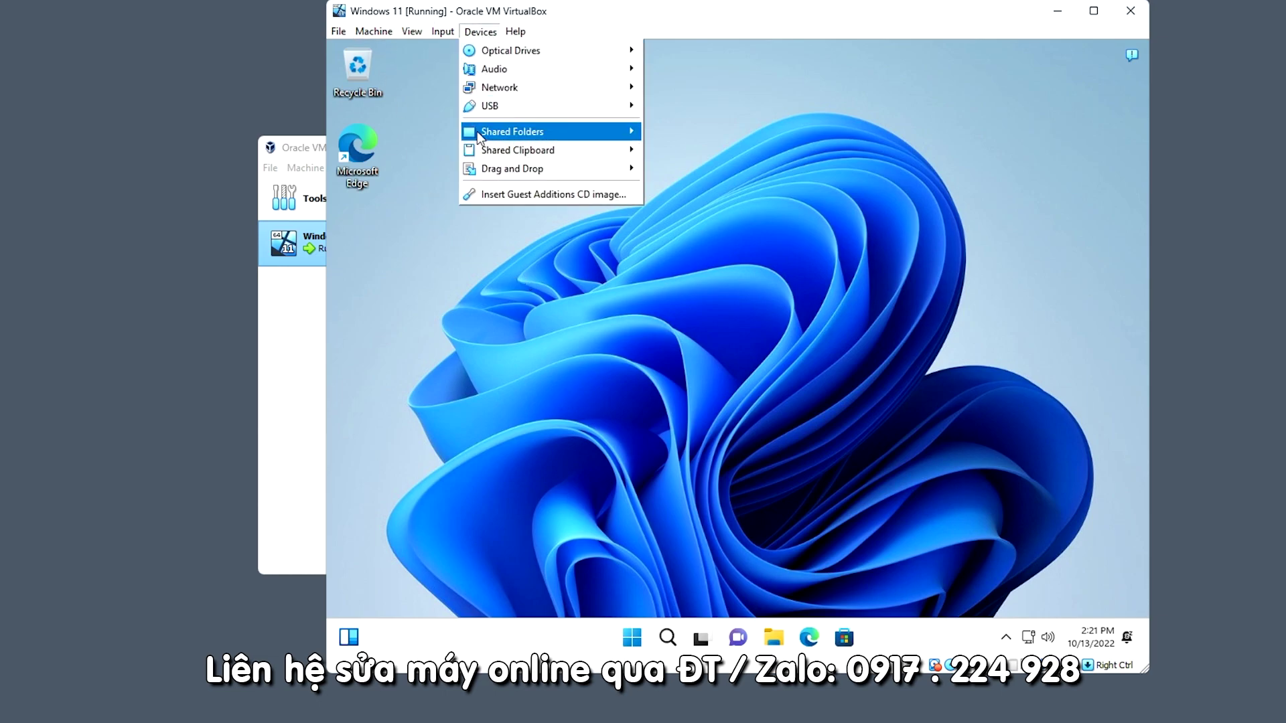
left_click(566, 197)
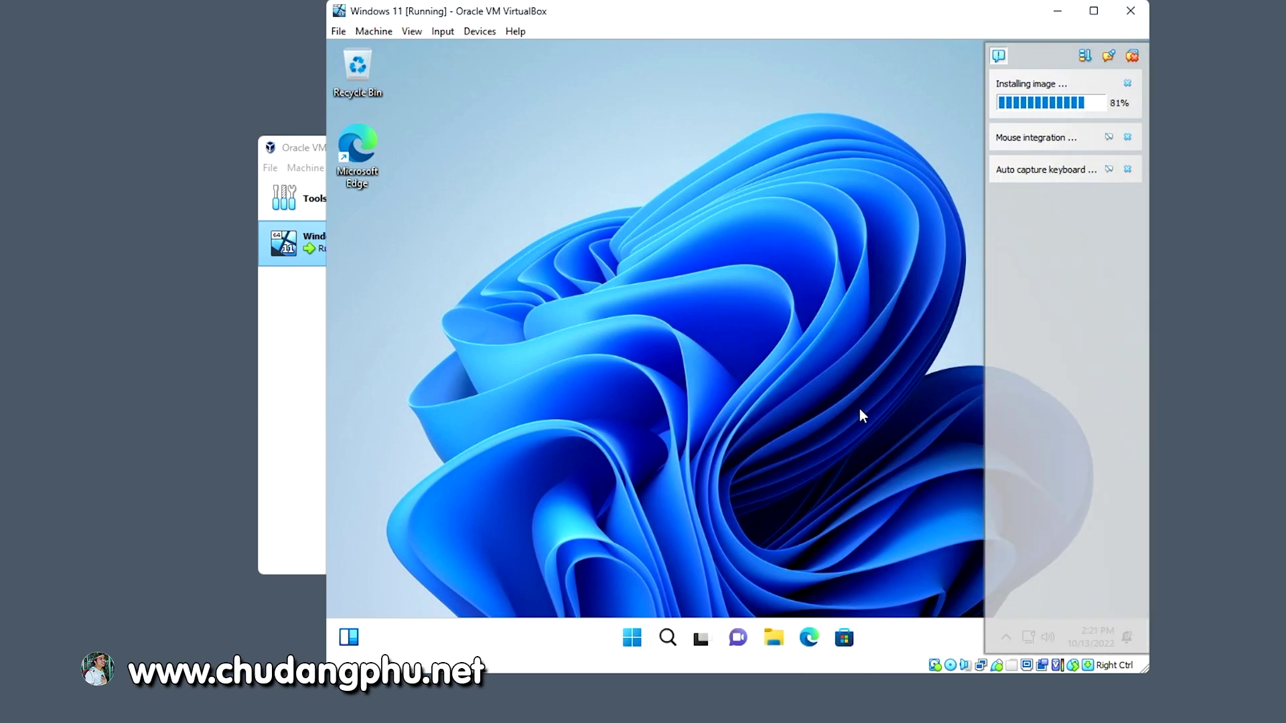
key("super+e")
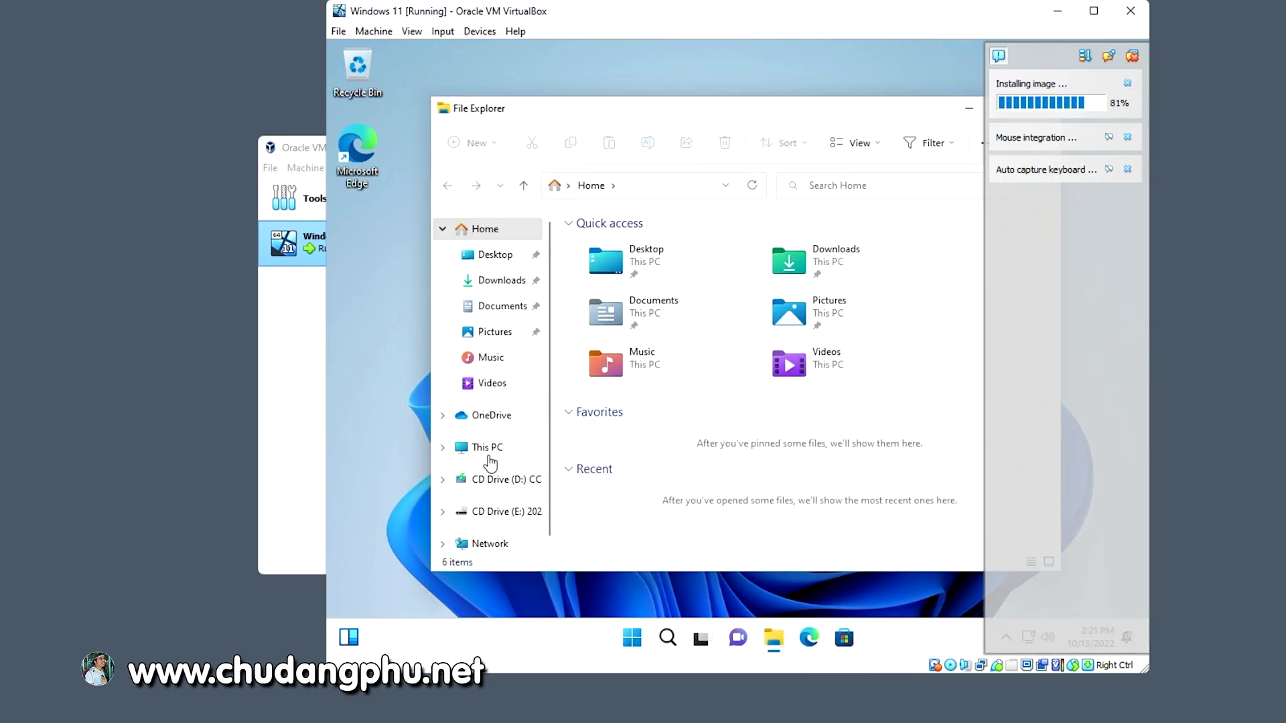
left_click(486, 447)
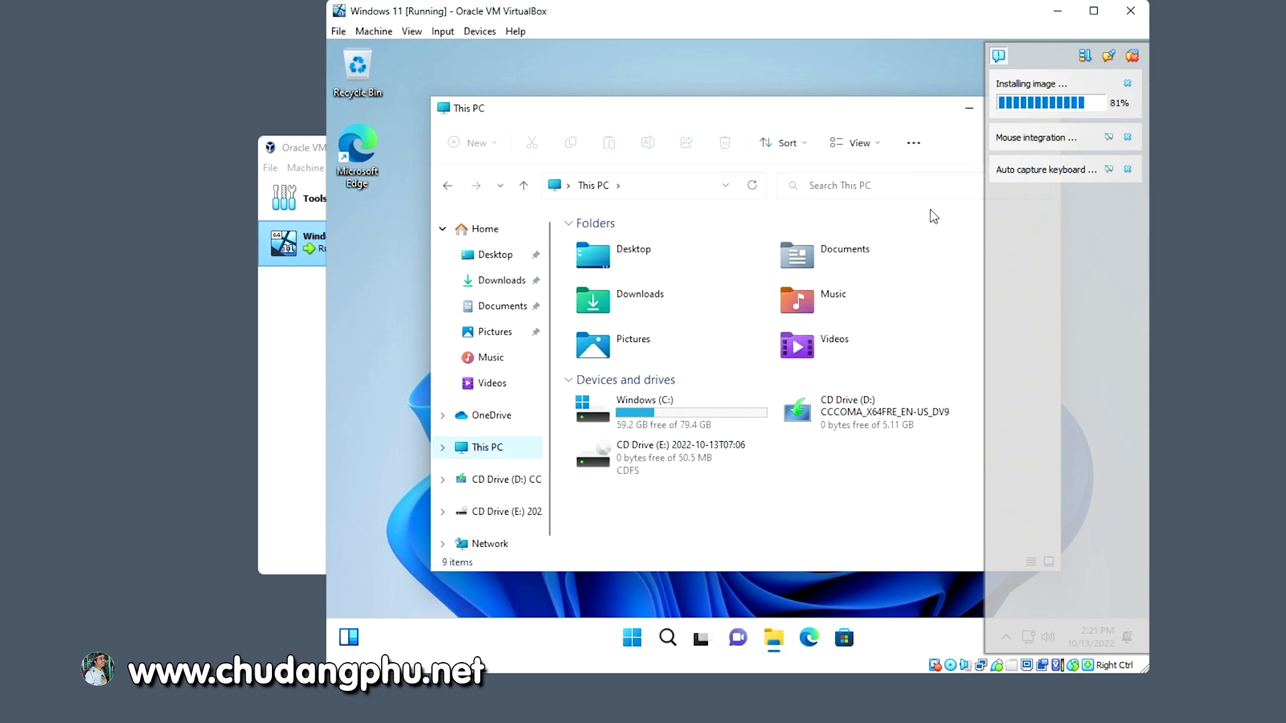
double_click(710, 459)
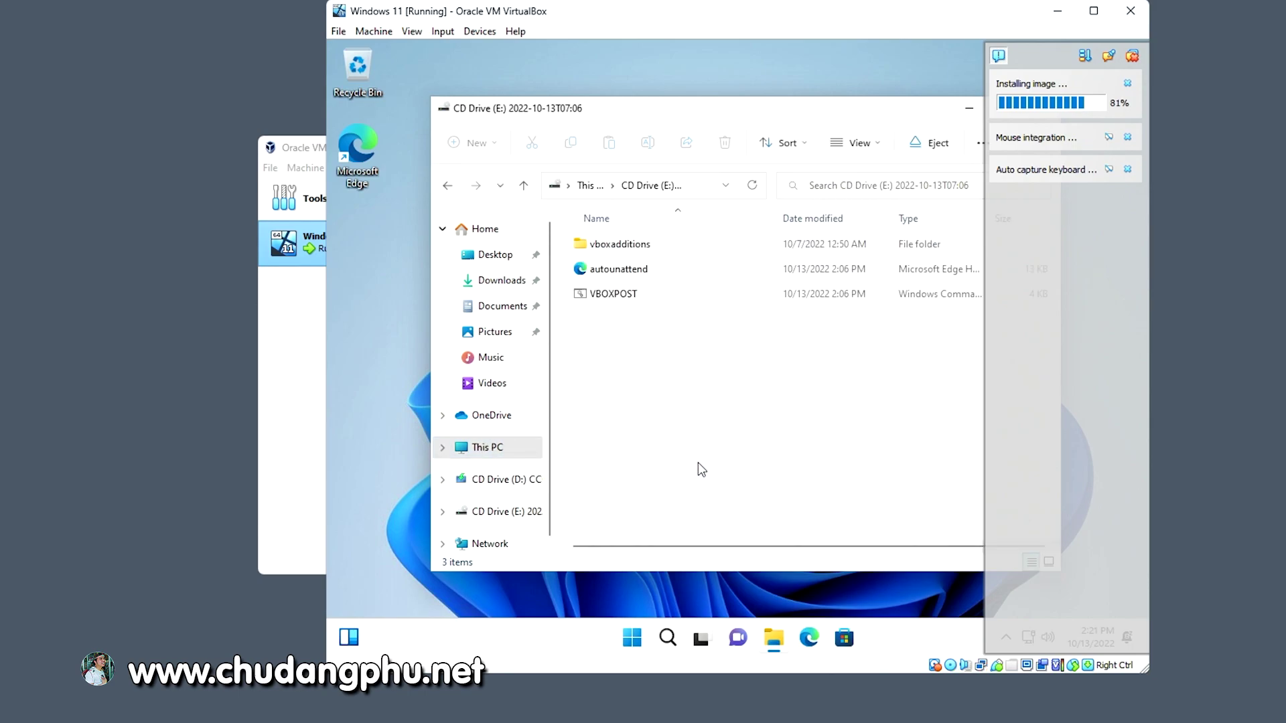
left_click(635, 249)
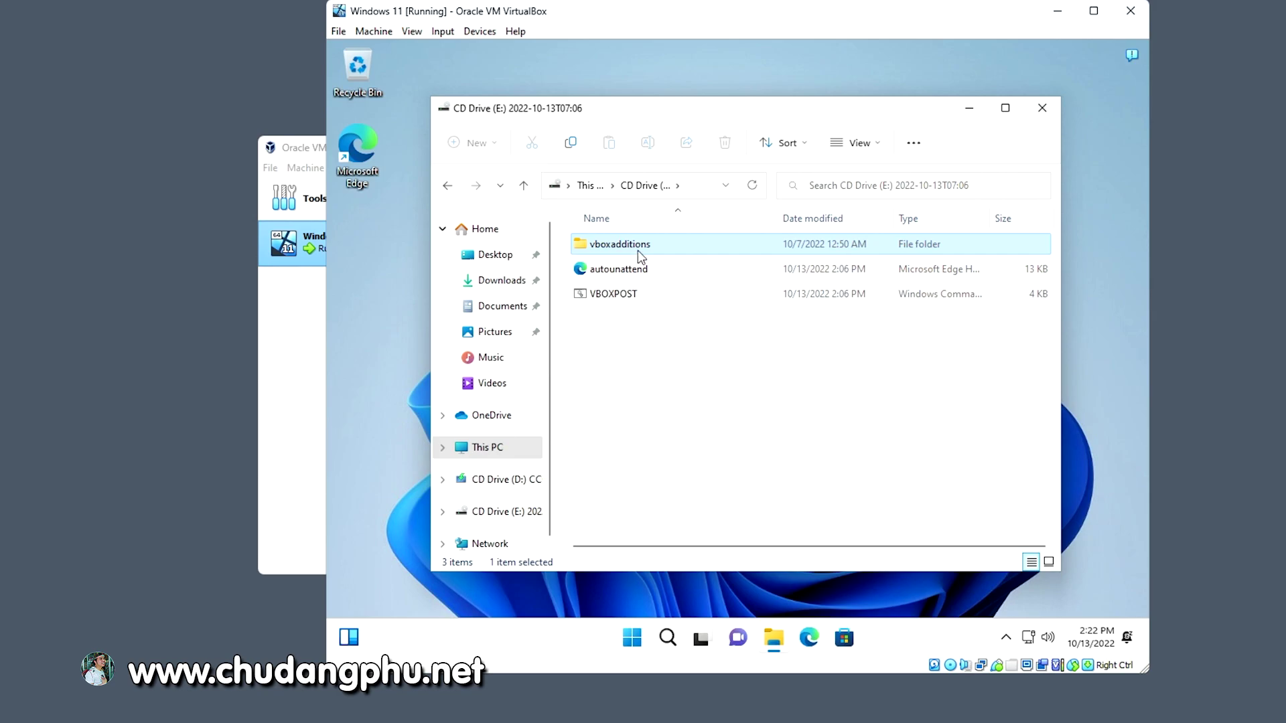
double_click(639, 252)
scroll(607, 499, "down", 1)
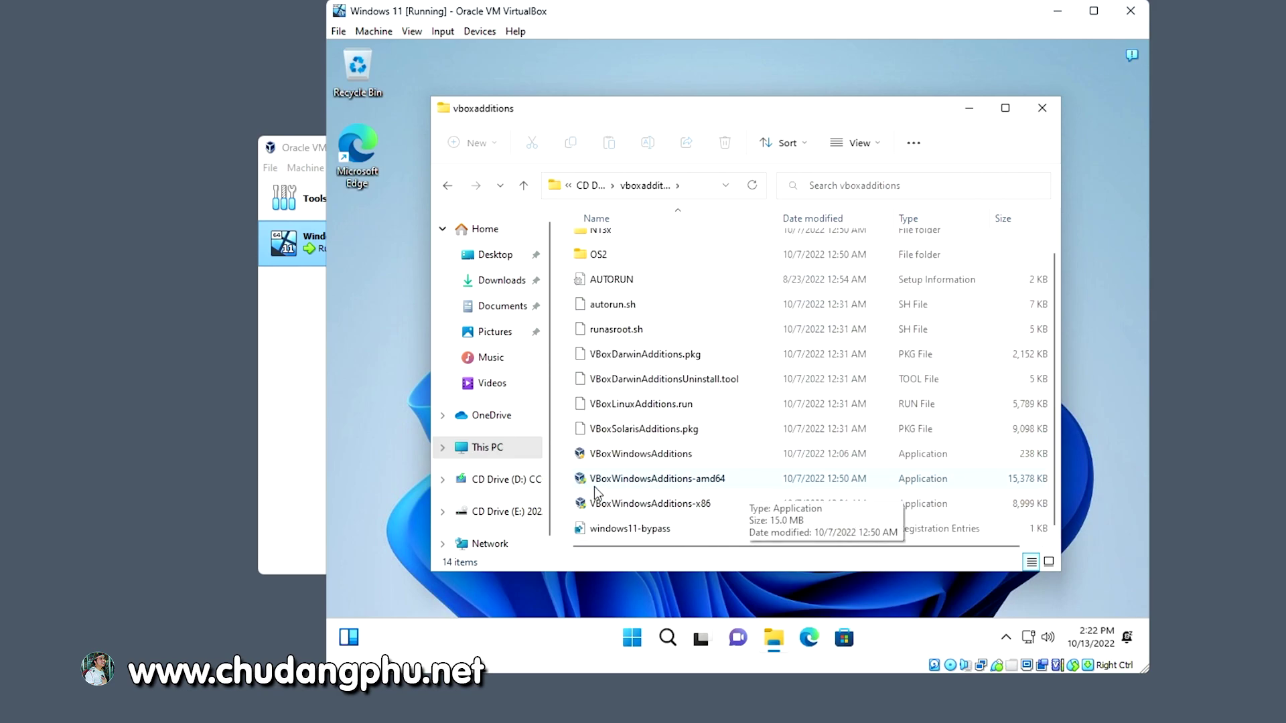
- Install Guest Additions from VBoxWindowsAdditions-amd64 in the default destination folder, allowing the changes and rebooting the guest at the end
double_click(730, 481)
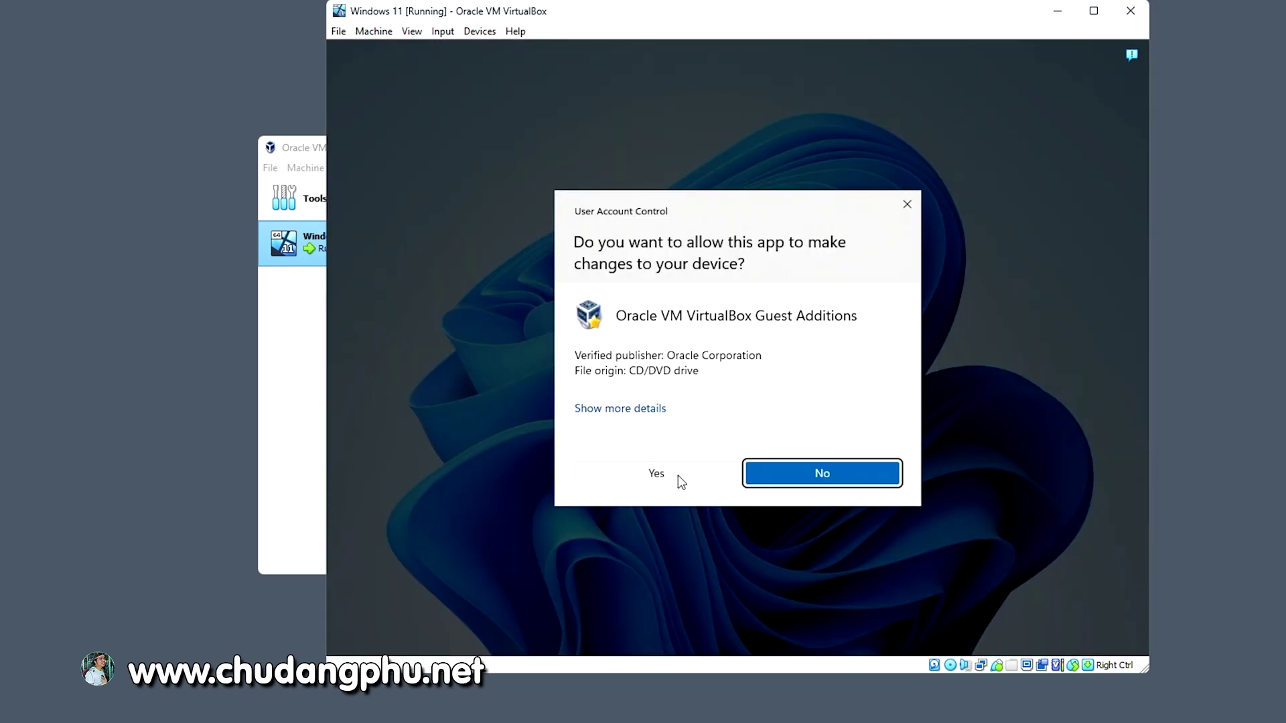
left_click(678, 477)
left_click(819, 470)
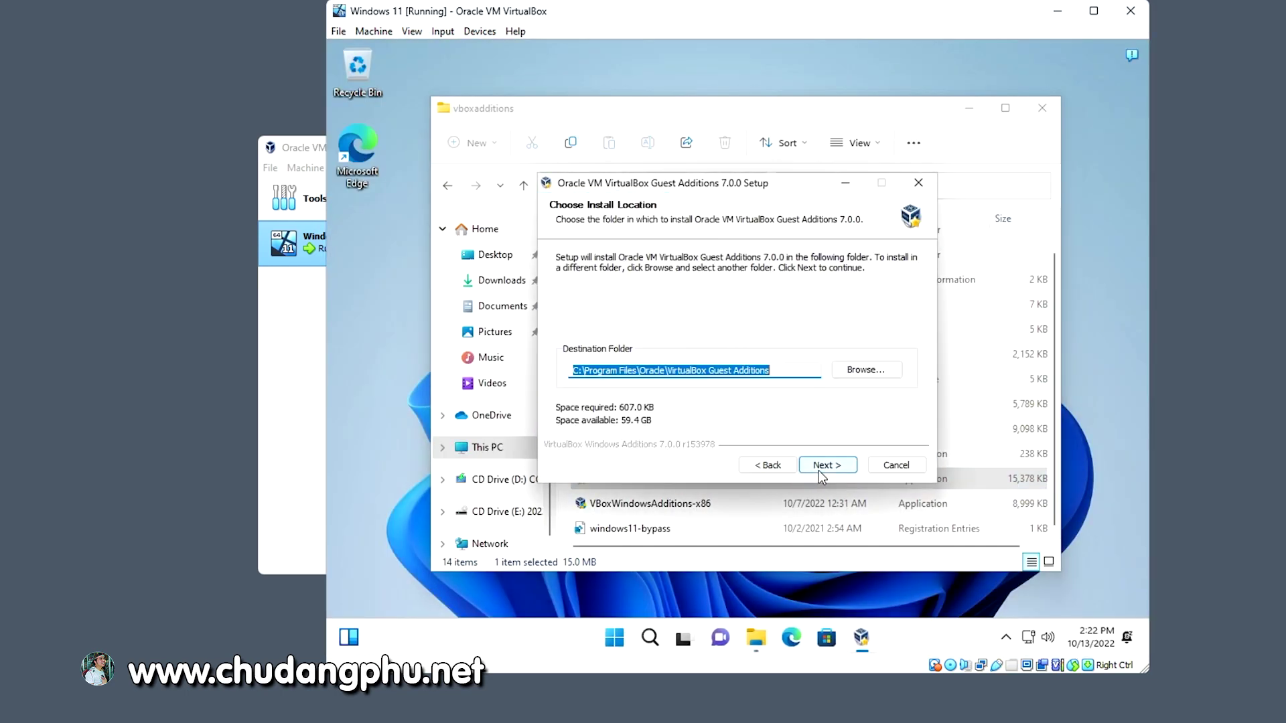
left_click(824, 469)
left_click(823, 469)
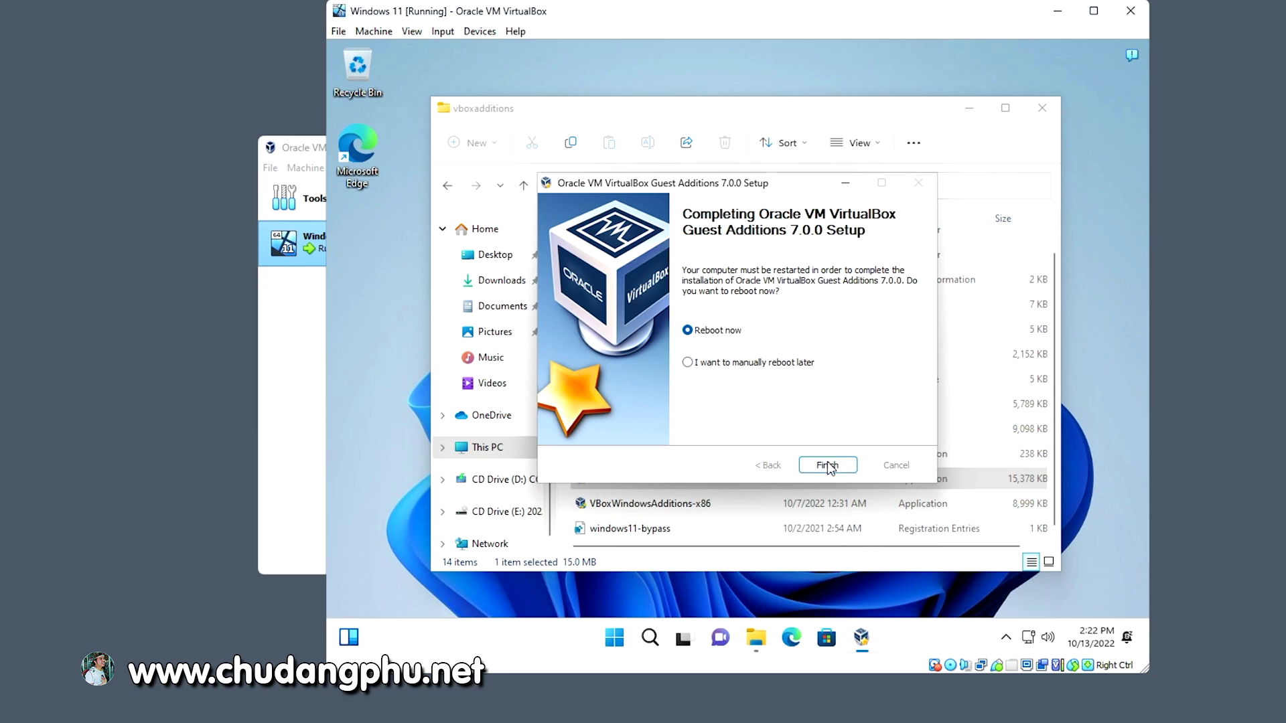
left_click(828, 464)
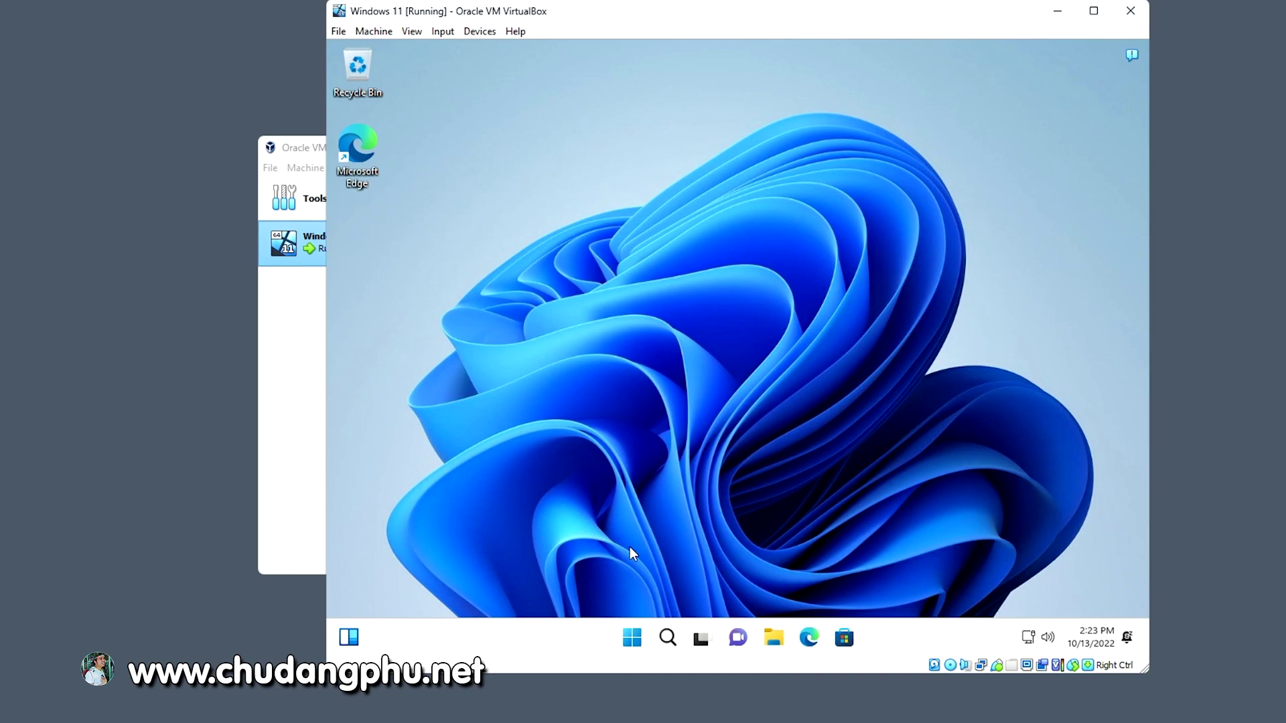
- Inspect the guest's Display adapters category in Device Manager, then close it
right_click(643, 646)
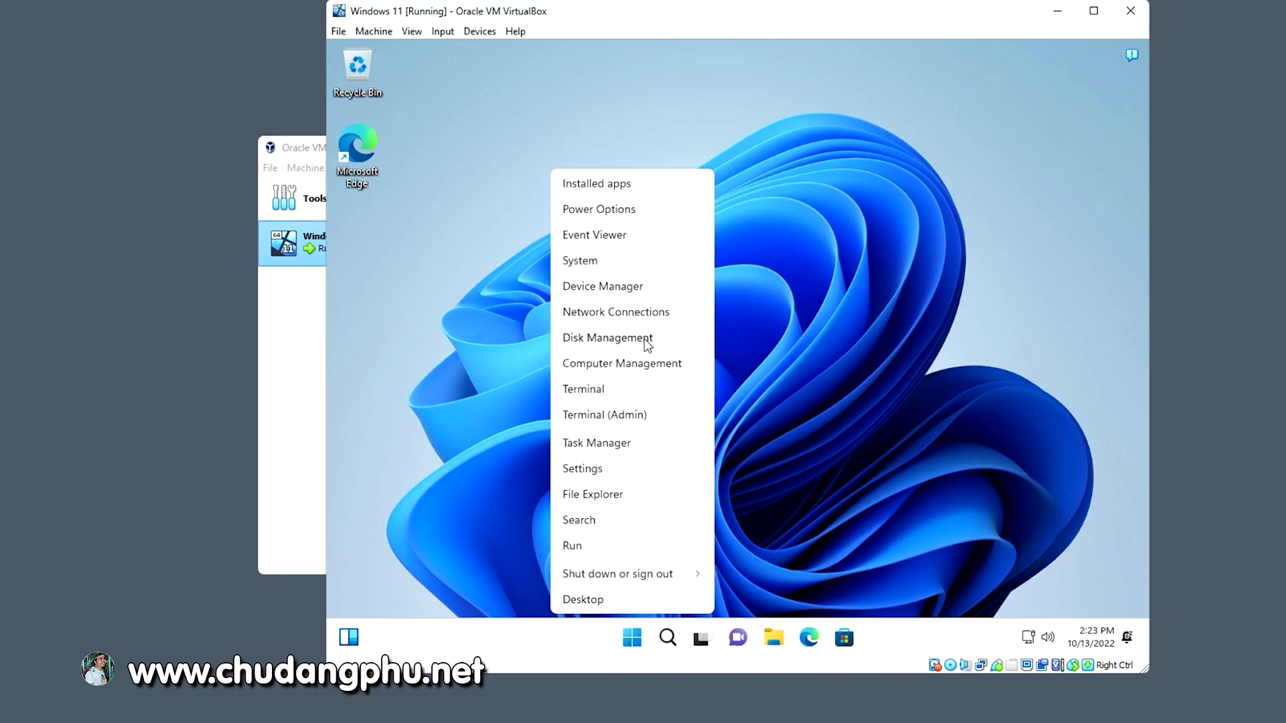
left_click(610, 294)
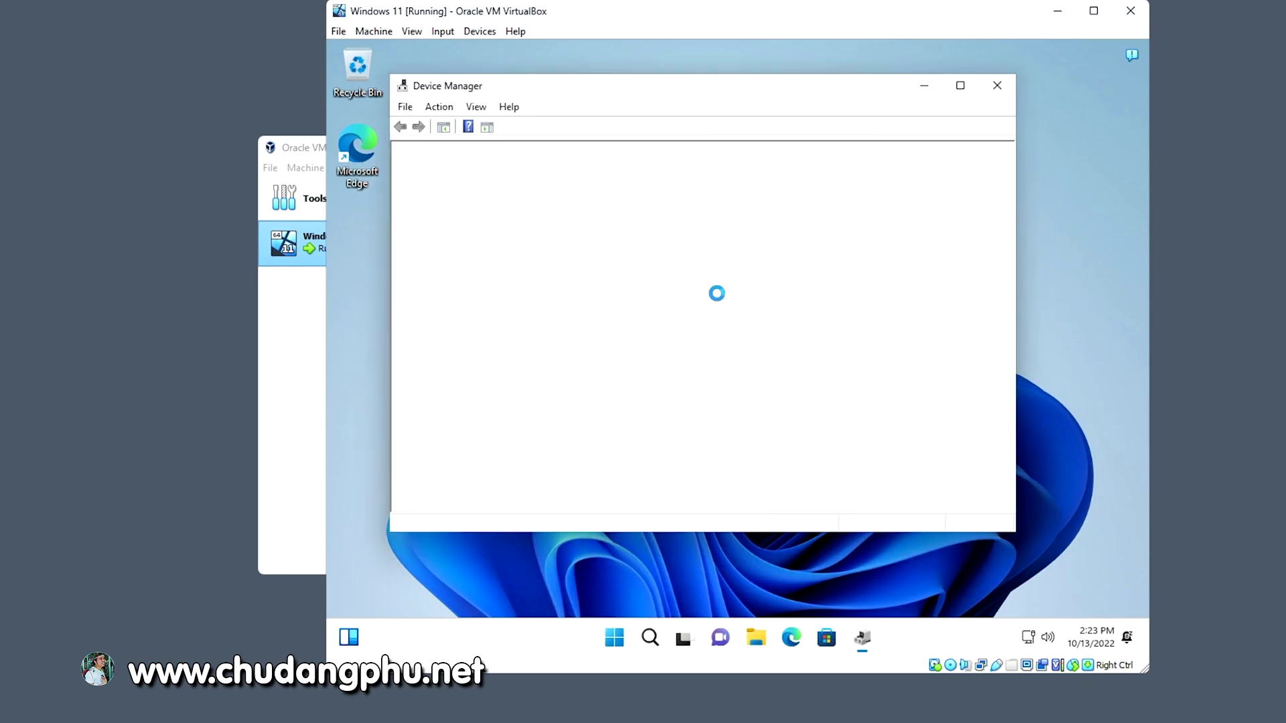
left_click(416, 221)
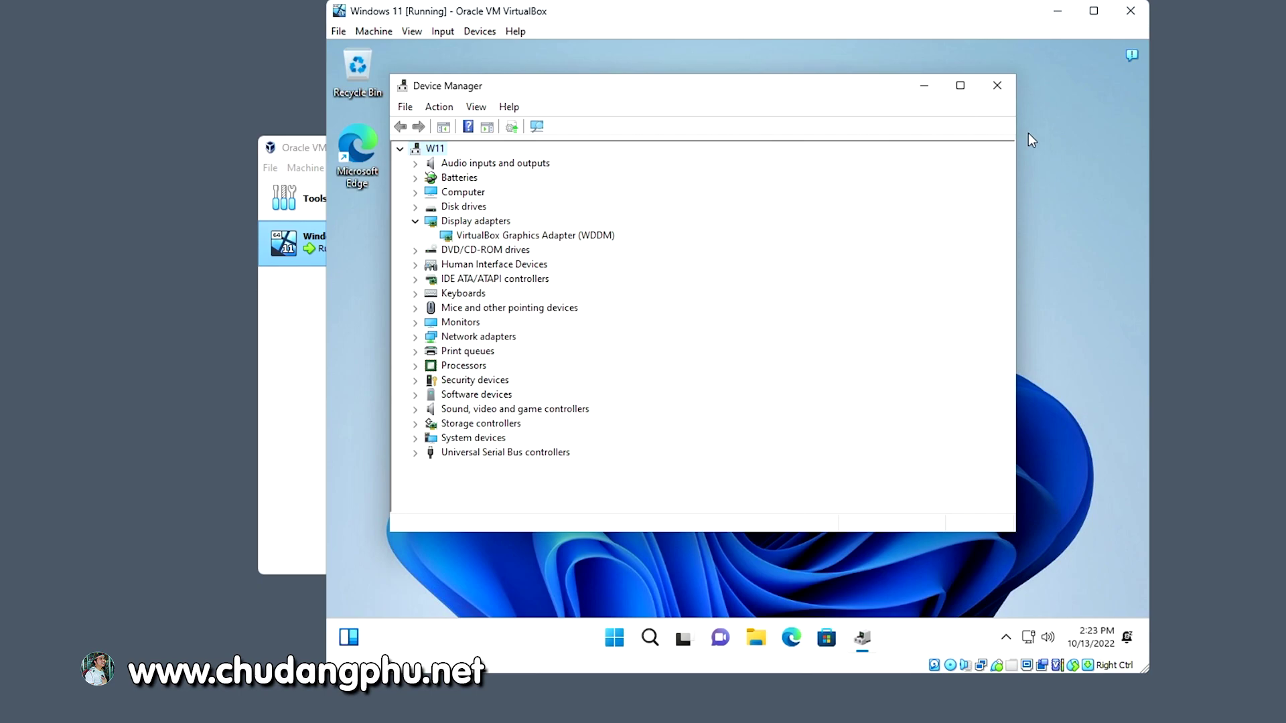
left_click(1007, 89)
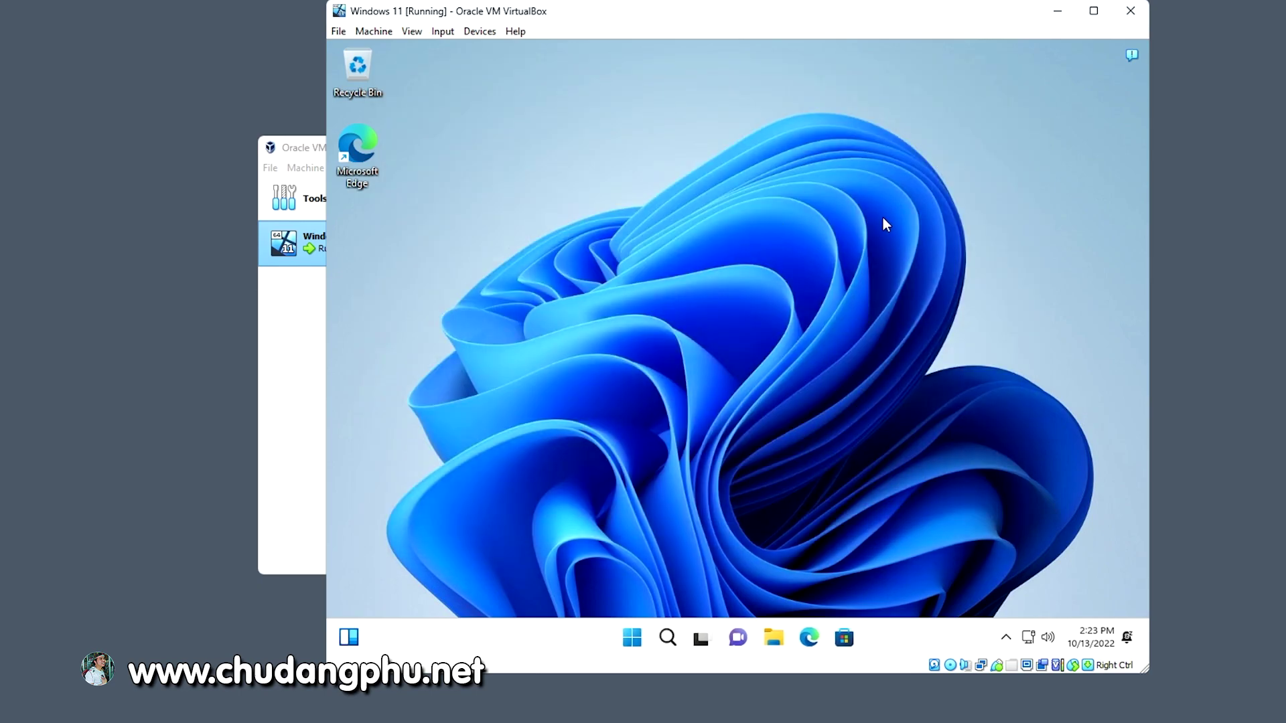
- Maximize the virtual machine window and check the guest's Start menu at the new size
left_click(1076, 11)
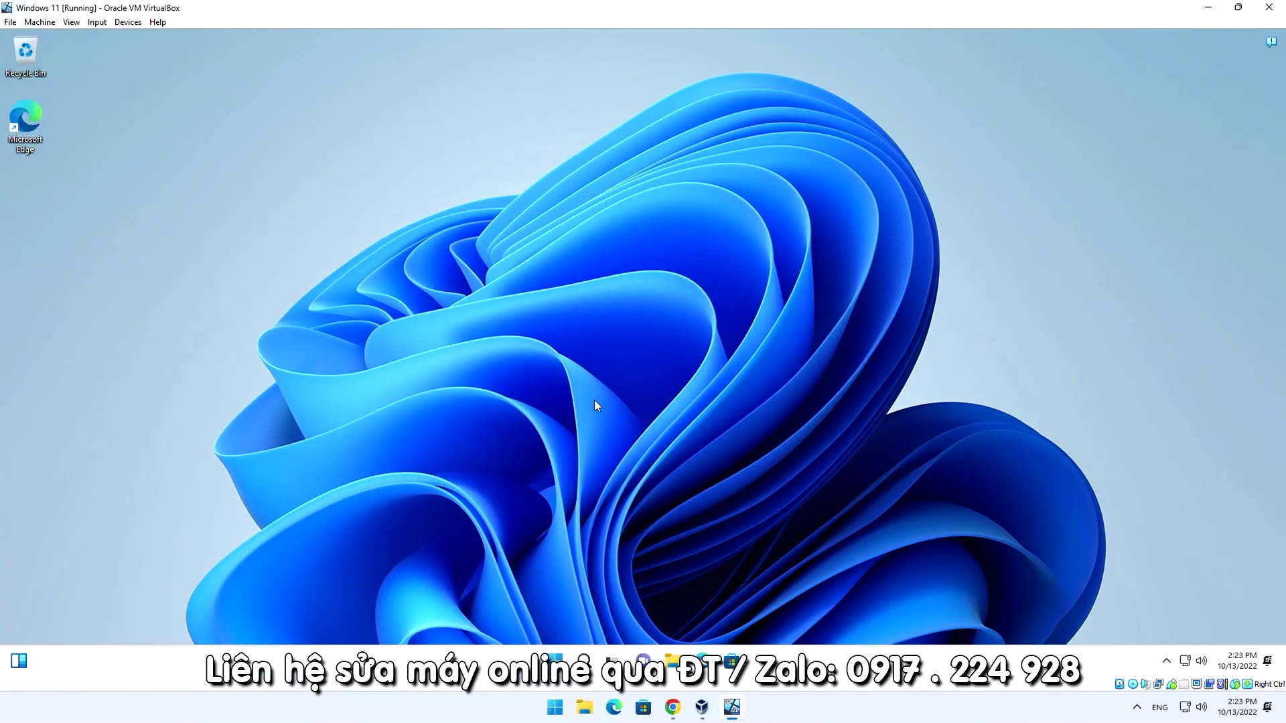
left_click(554, 663)
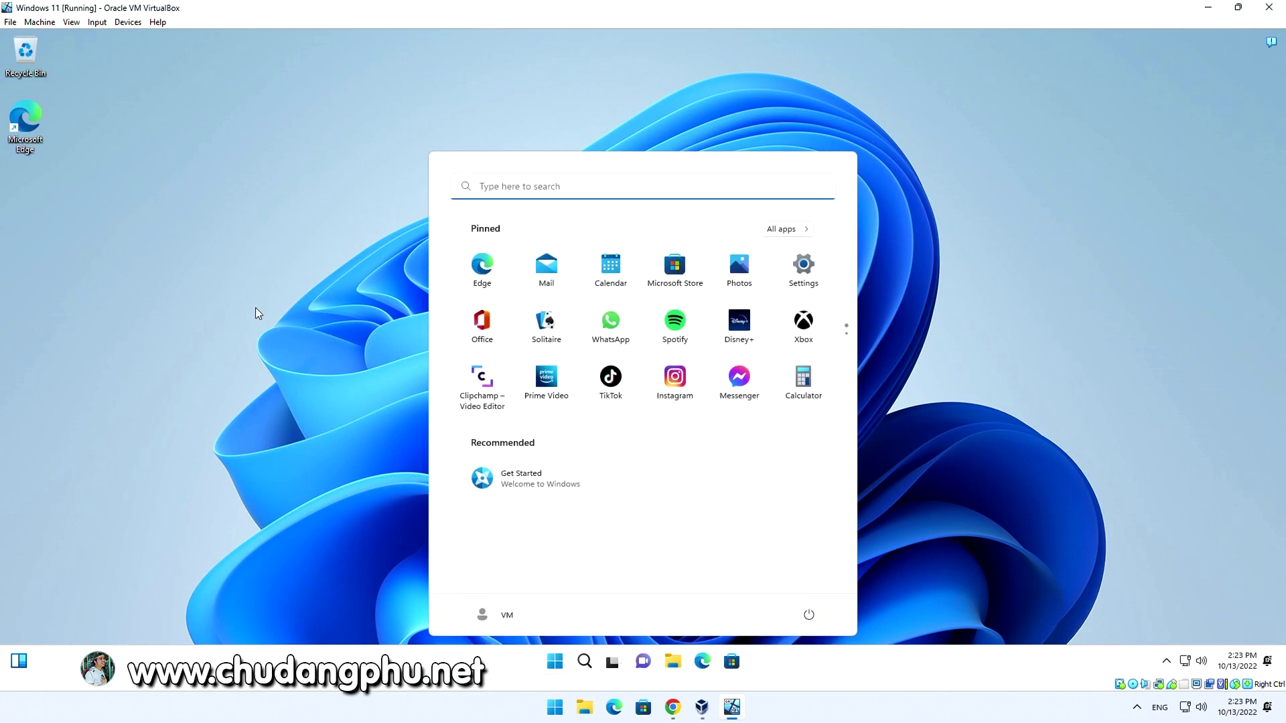
left_click(288, 357)
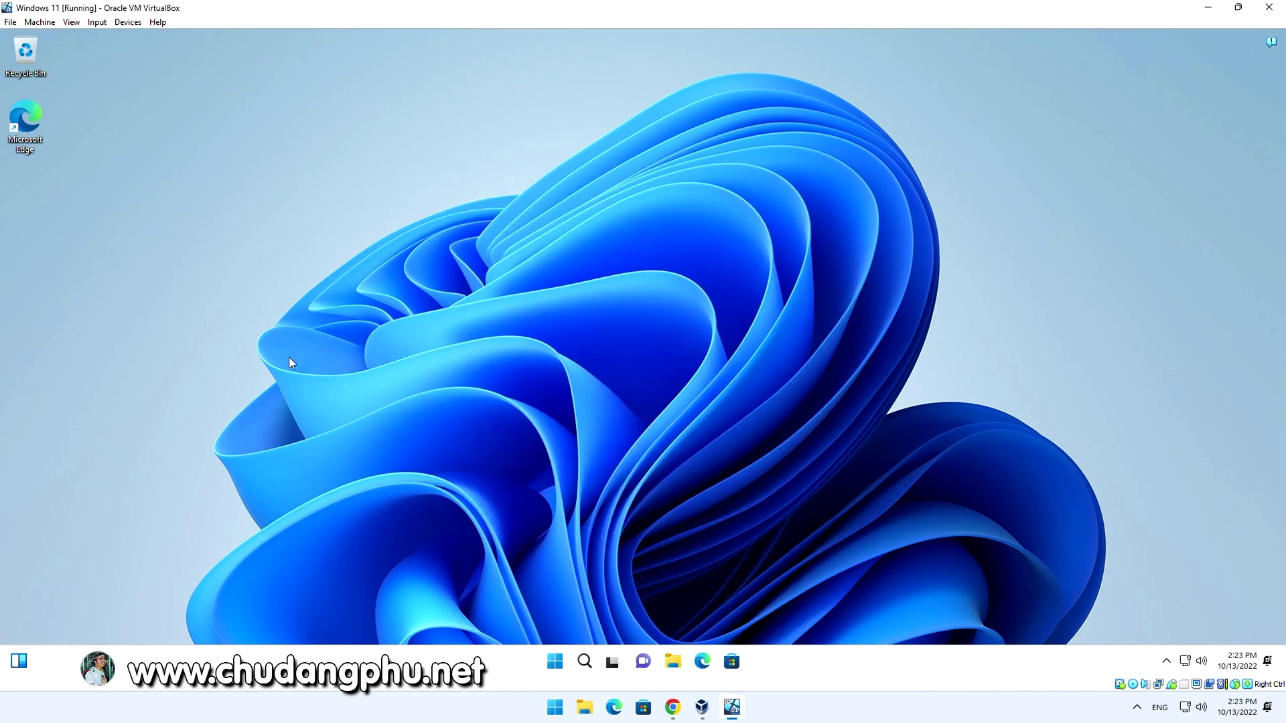
right_click(267, 279)
left_click(178, 279)
right_click(179, 279)
left_click(236, 339)
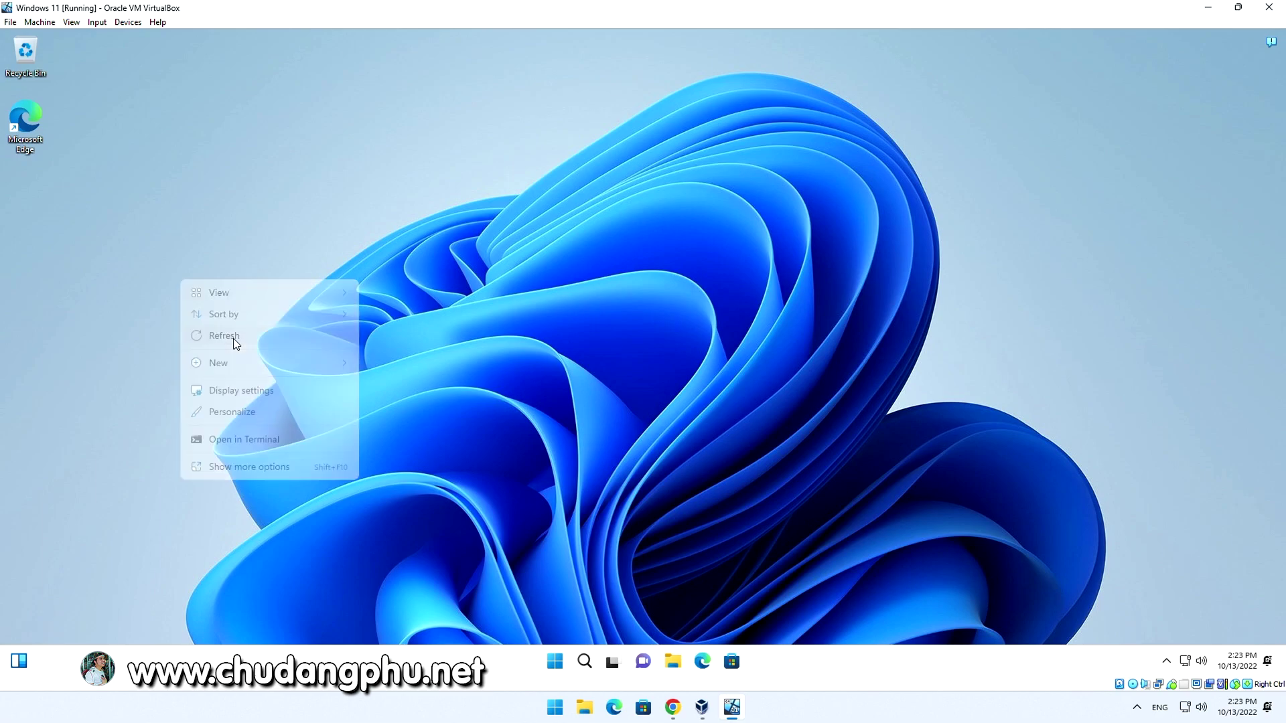
left_click(1168, 661)
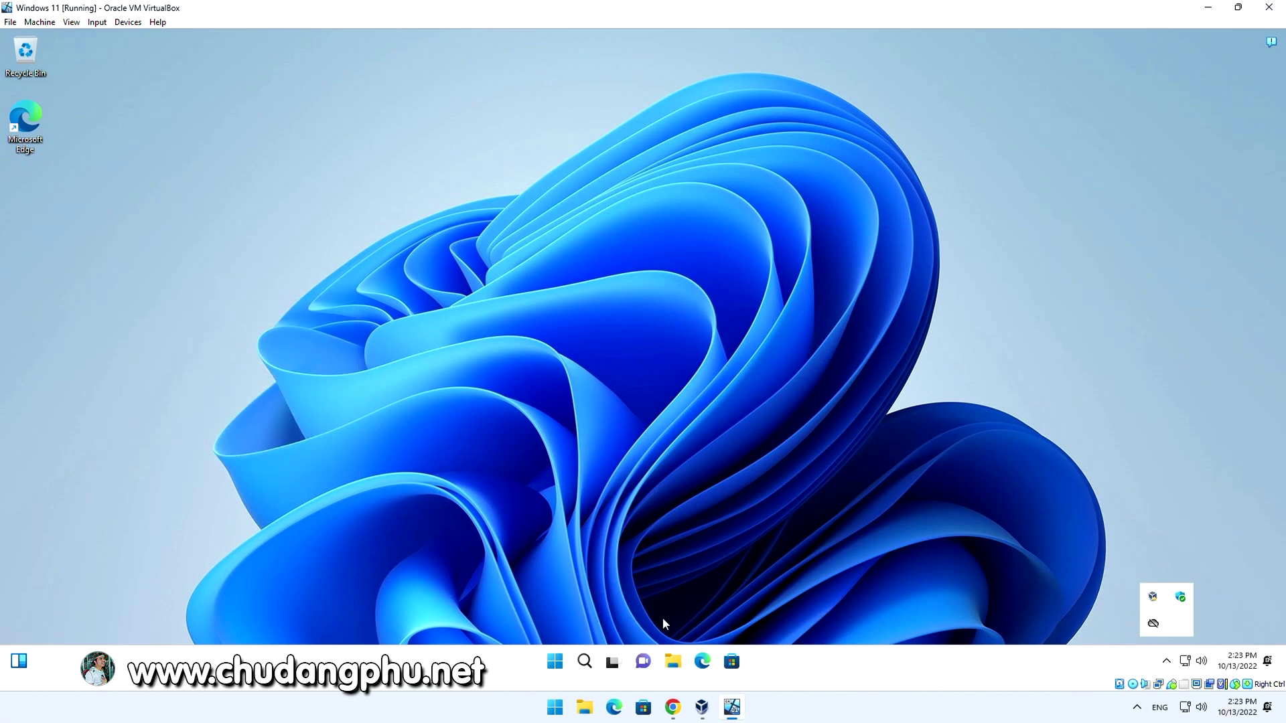
right_click(1052, 197)
left_click(1001, 158)
right_click(997, 135)
left_click(1024, 200)
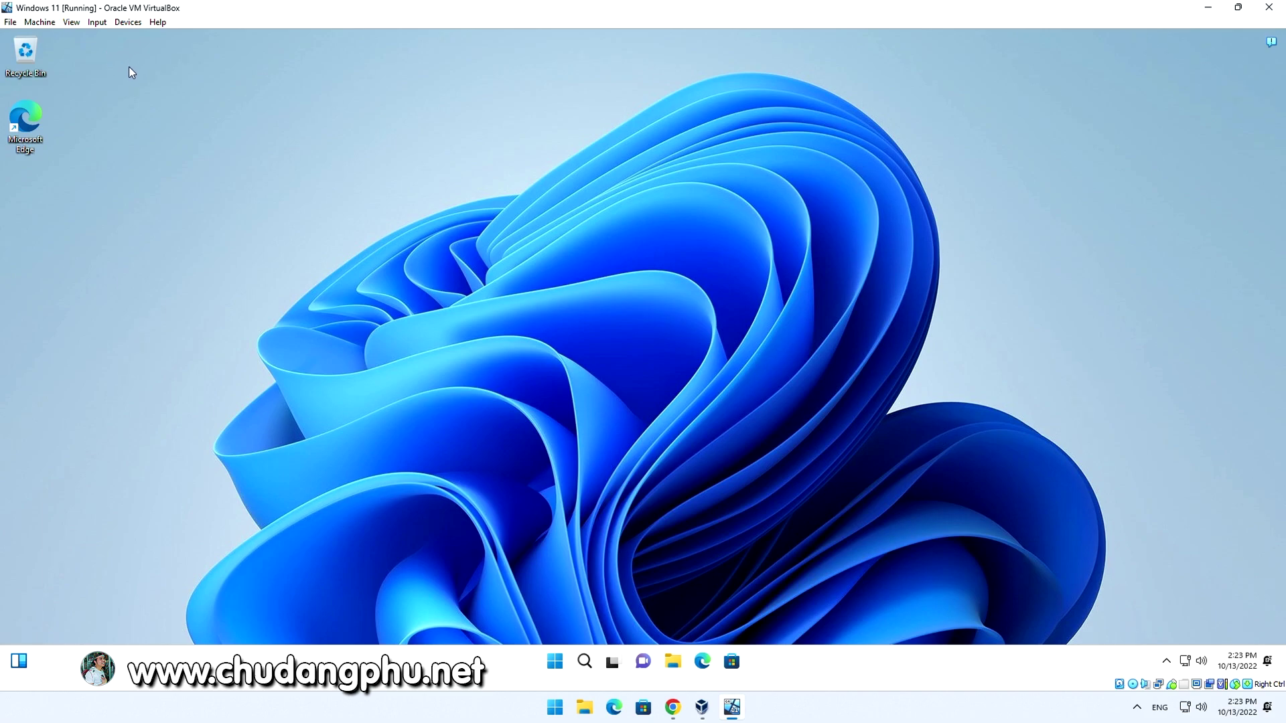
- Switch the running Windows 11 virtual machine to full-screen mode, accepting the switch notice
left_click(71, 23)
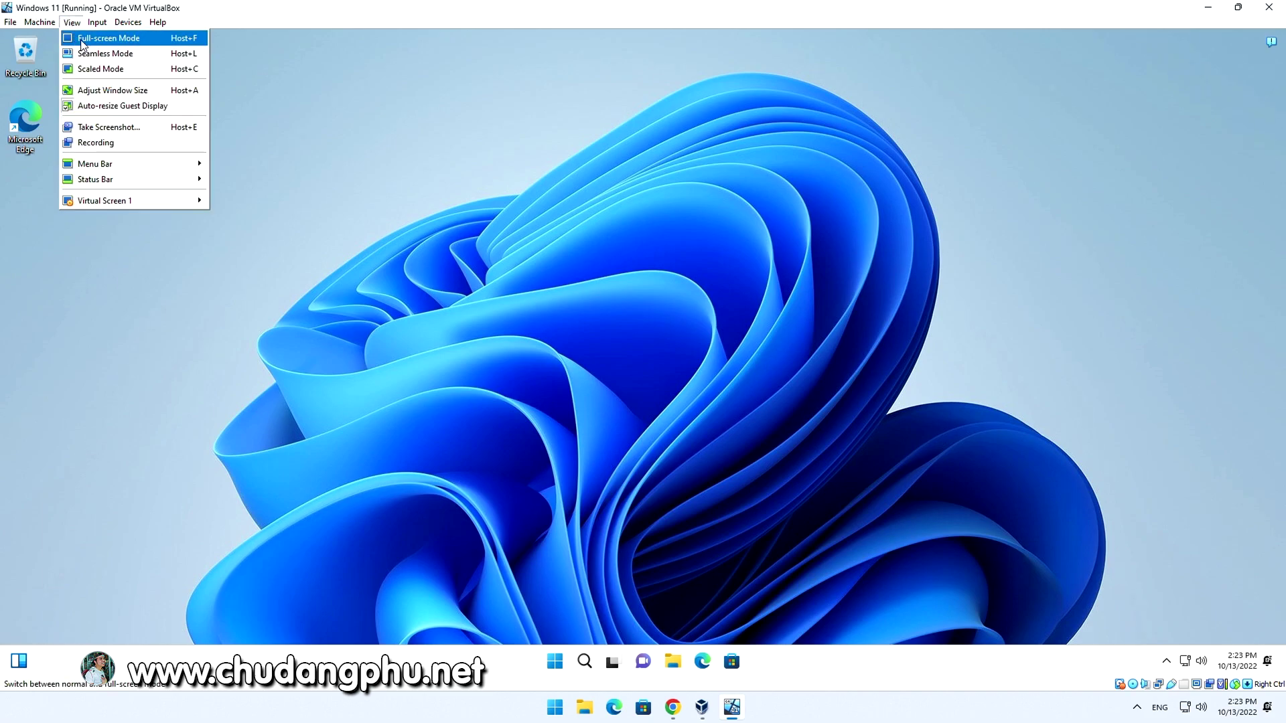
left_click(114, 41)
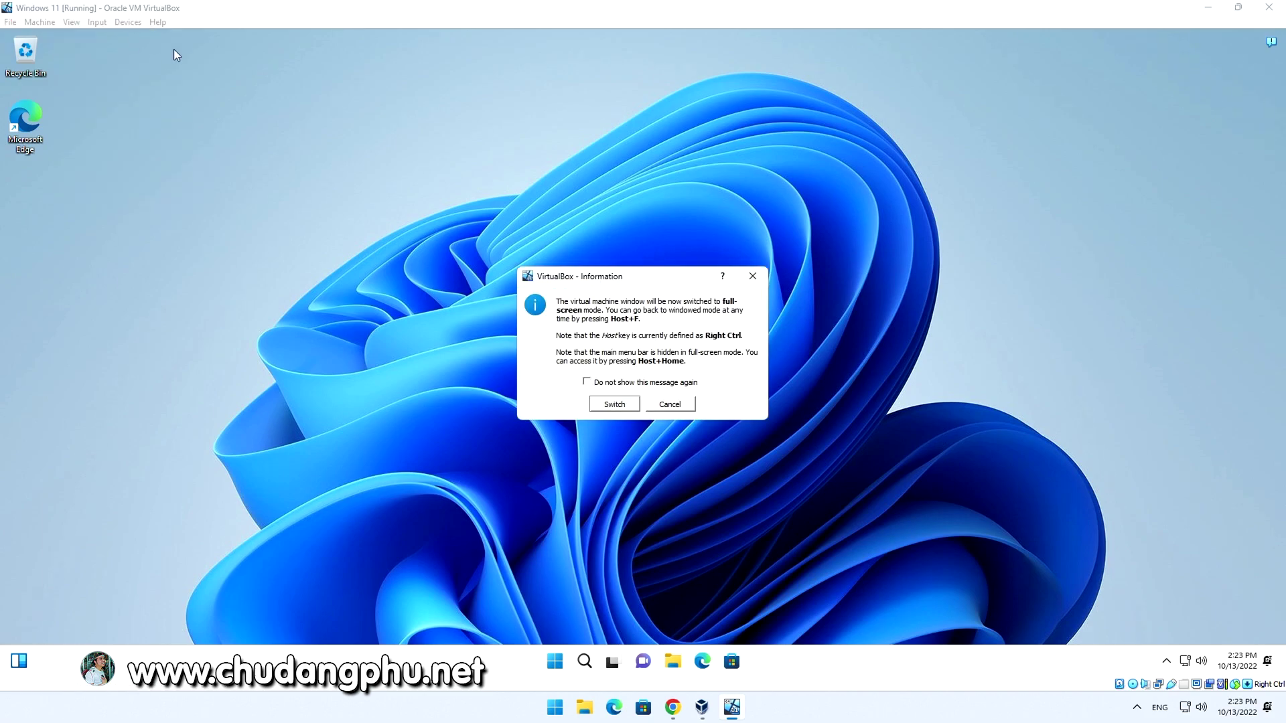
left_click(611, 402)
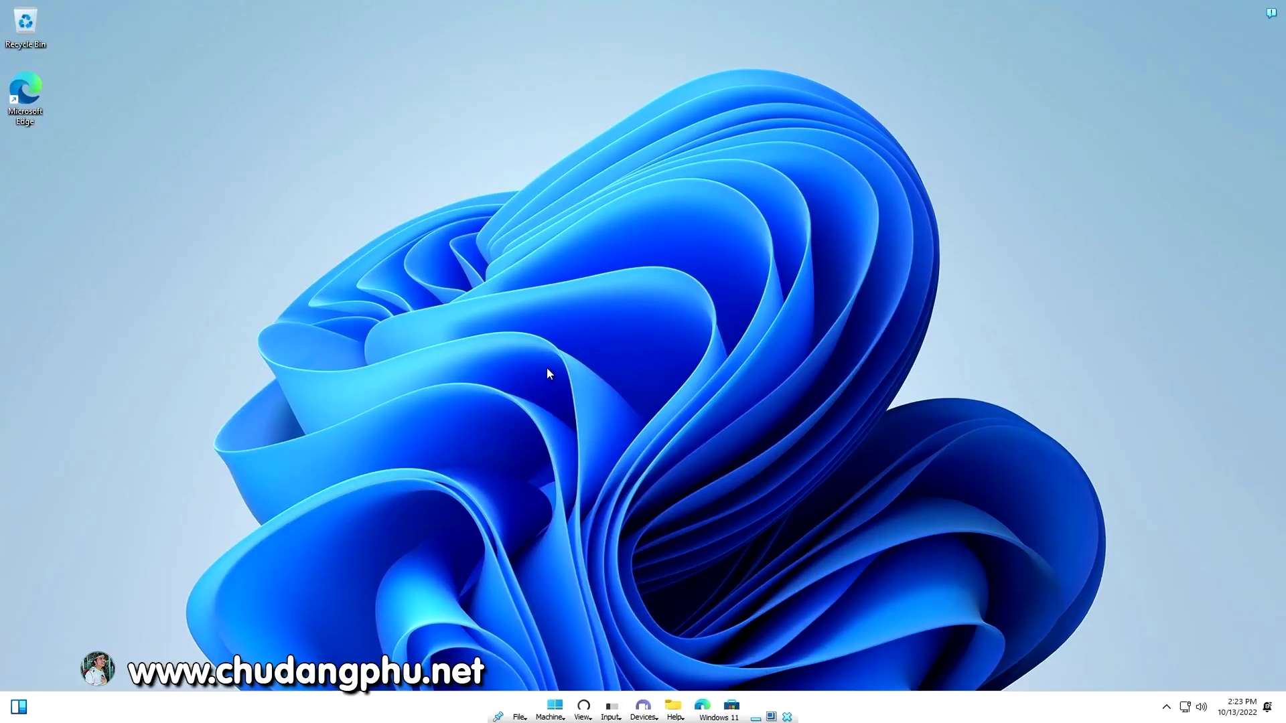
right_click(163, 210)
left_click(187, 259)
right_click(150, 228)
left_click(173, 278)
right_click(134, 242)
left_click(178, 293)
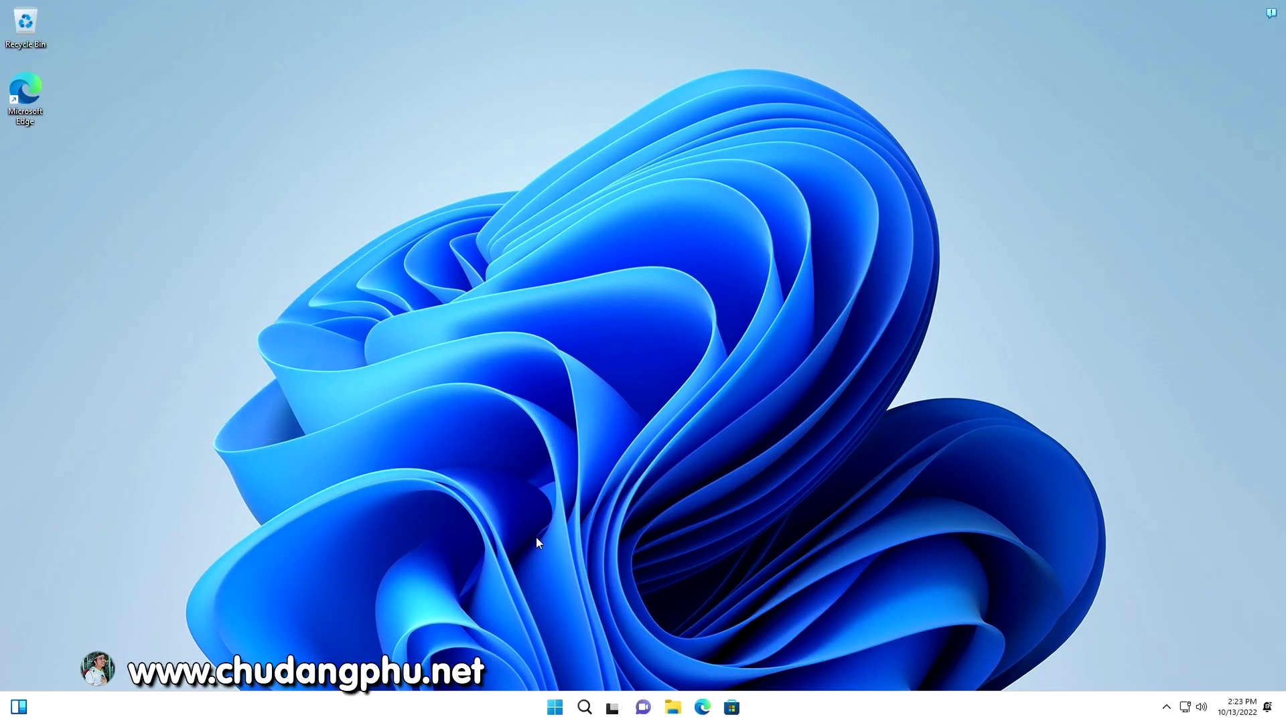
- In the guest's File Explorer, open This PC and review the properties of the Windows (C:) drive, then close the properties
left_click(673, 707)
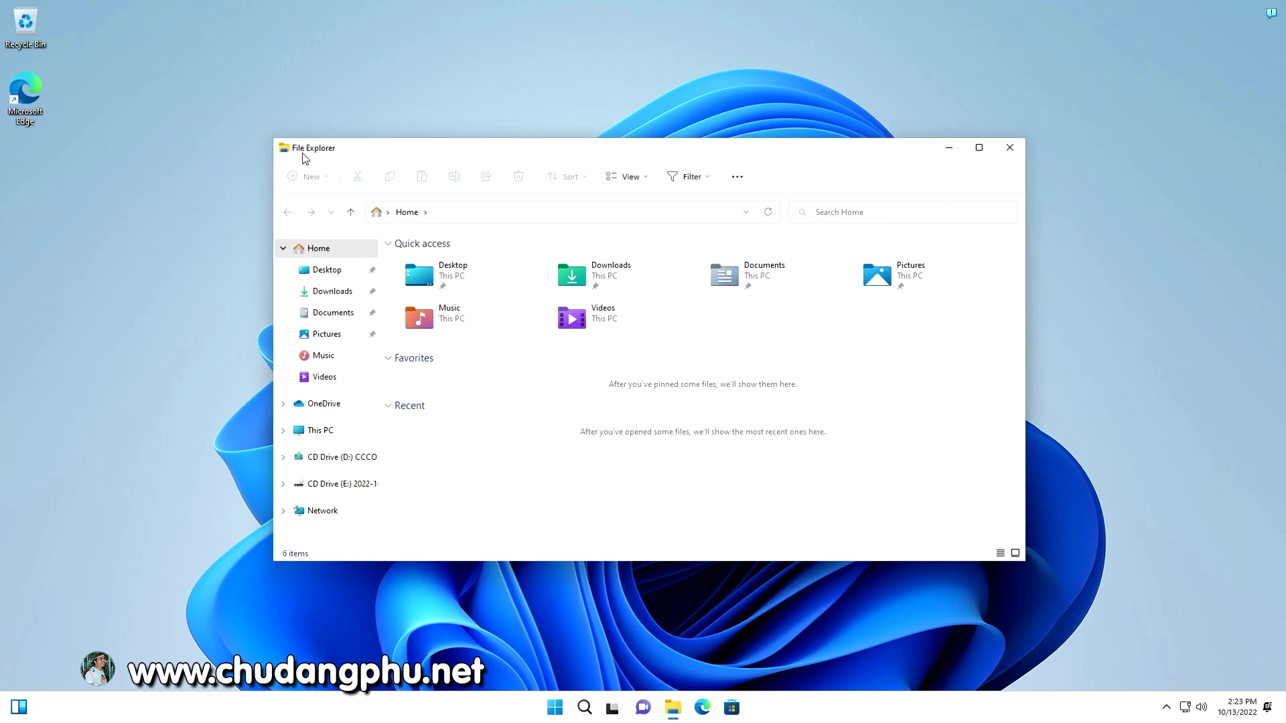
left_click(320, 430)
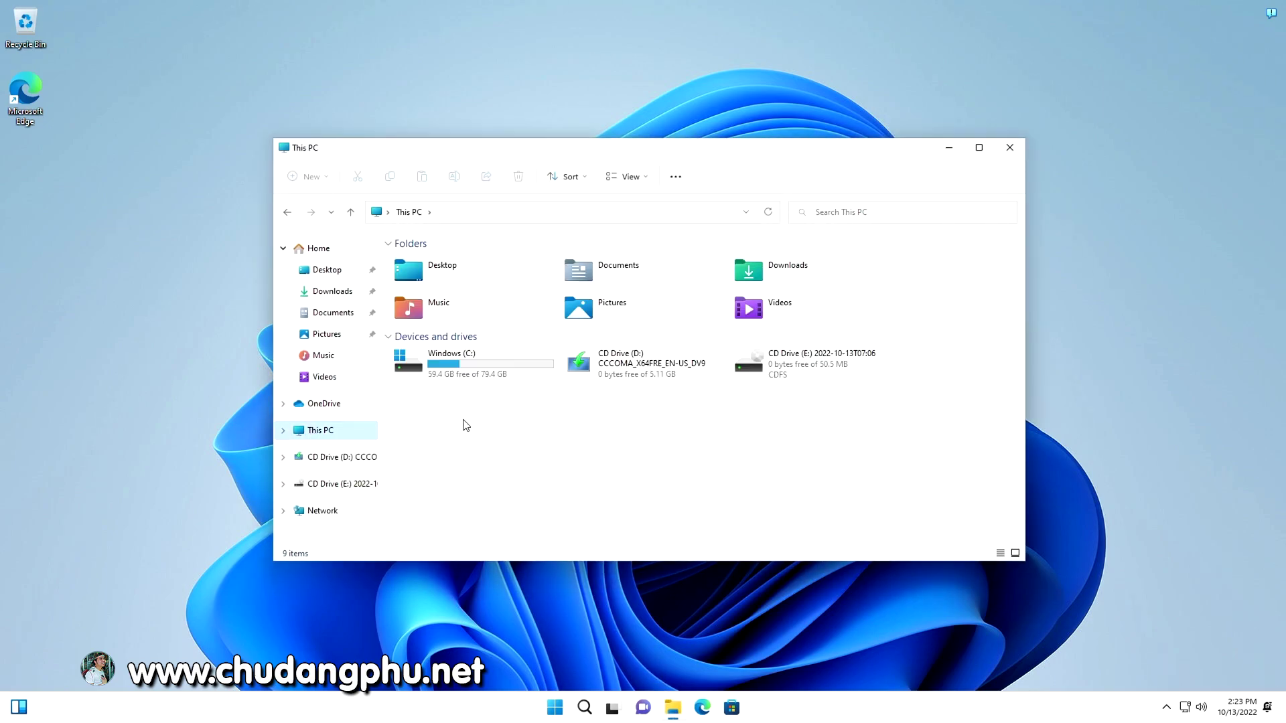
left_click(482, 370)
right_click(482, 369)
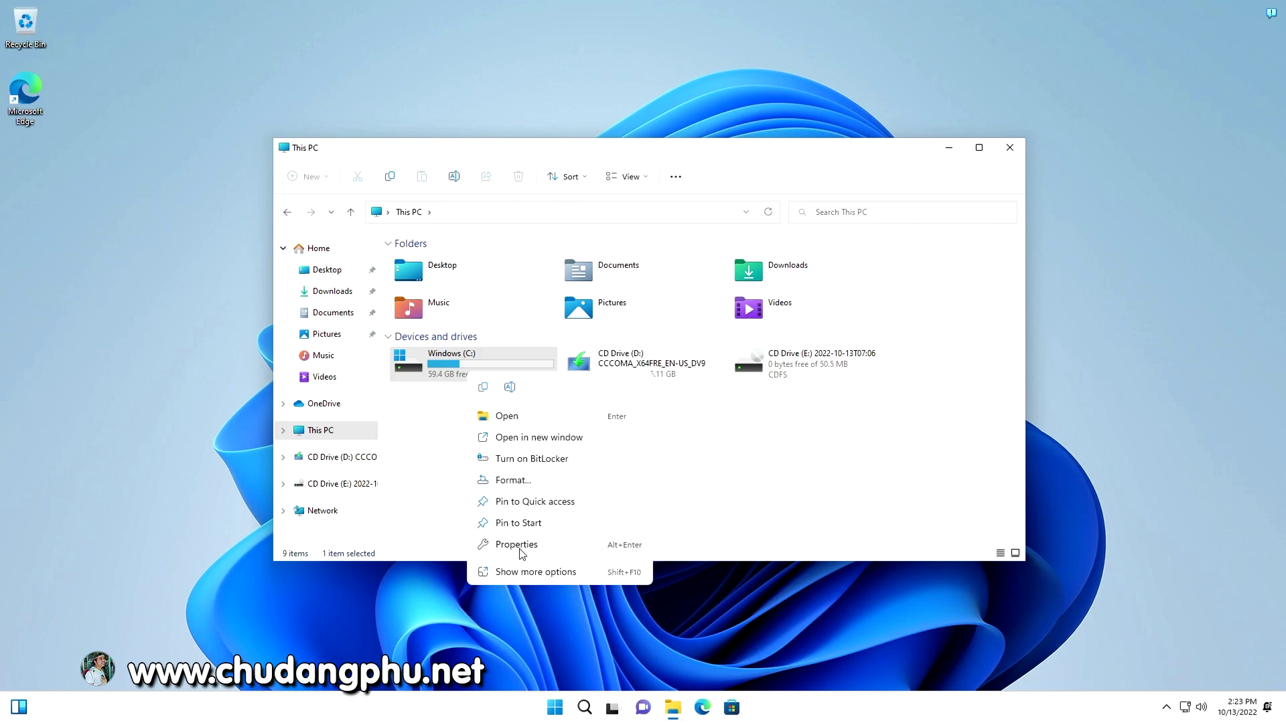
left_click(496, 540)
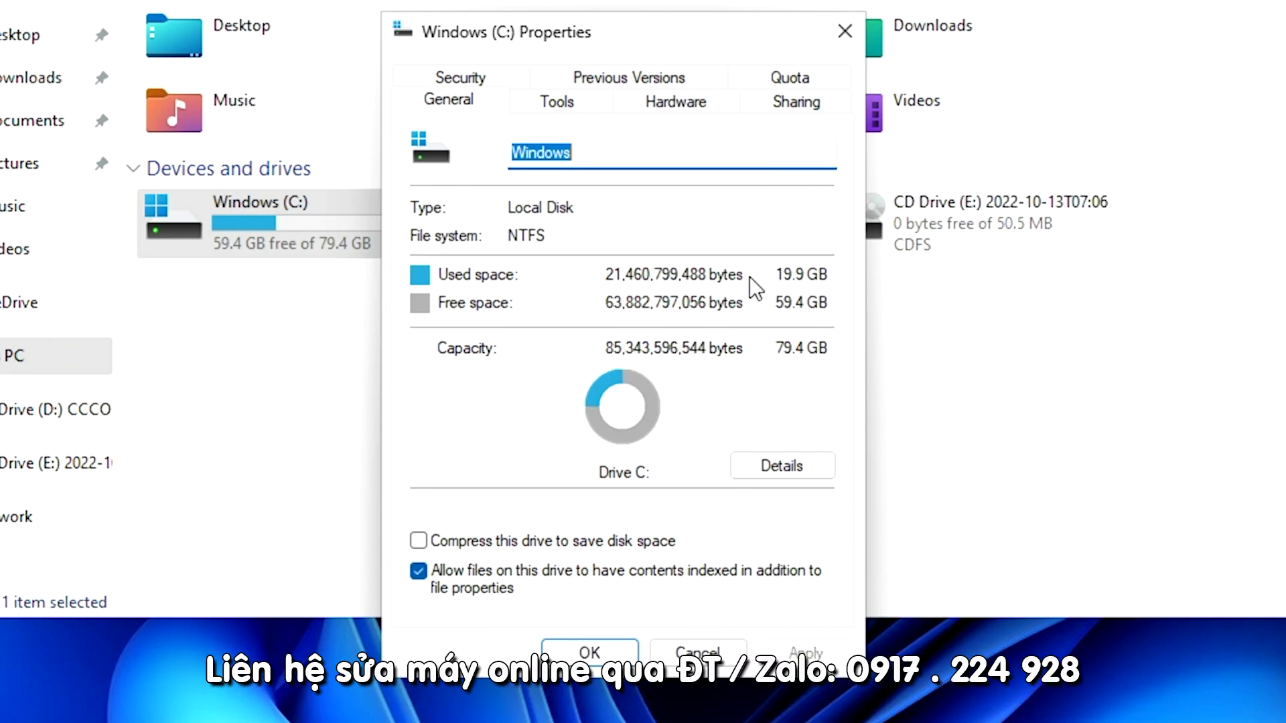
left_click_drag(672, 24, 921, 28)
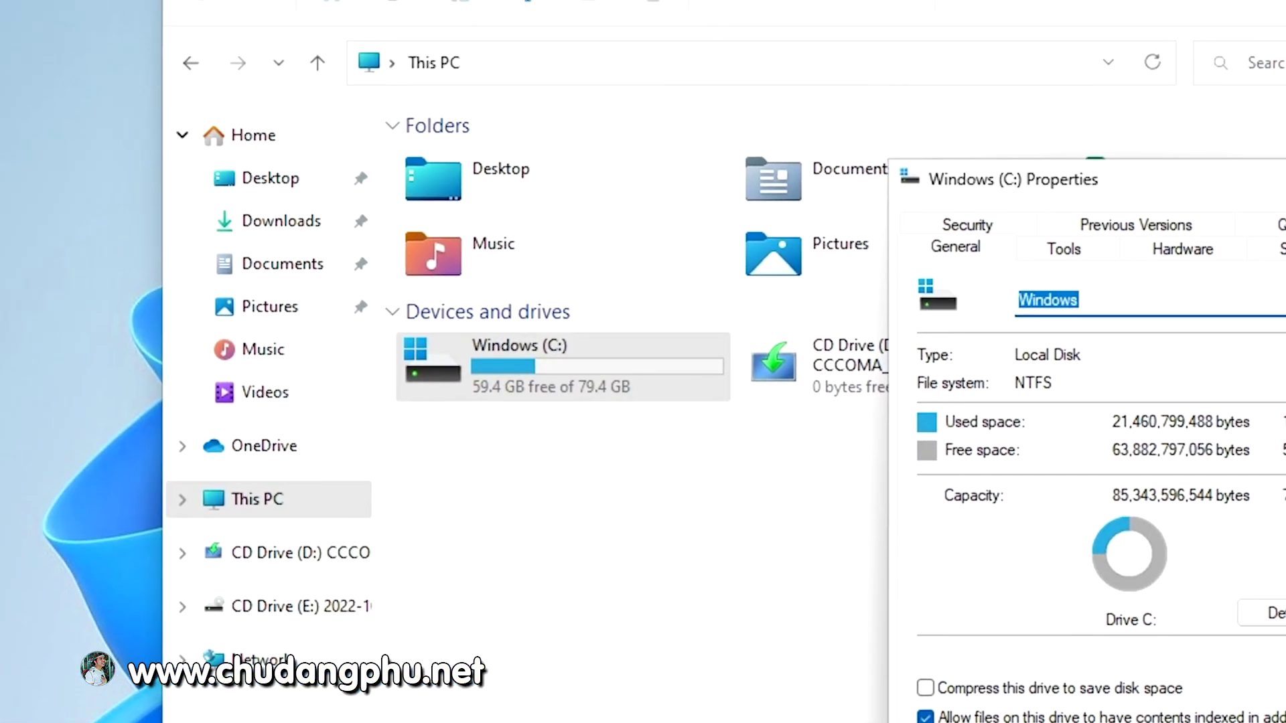
left_click(838, 656)
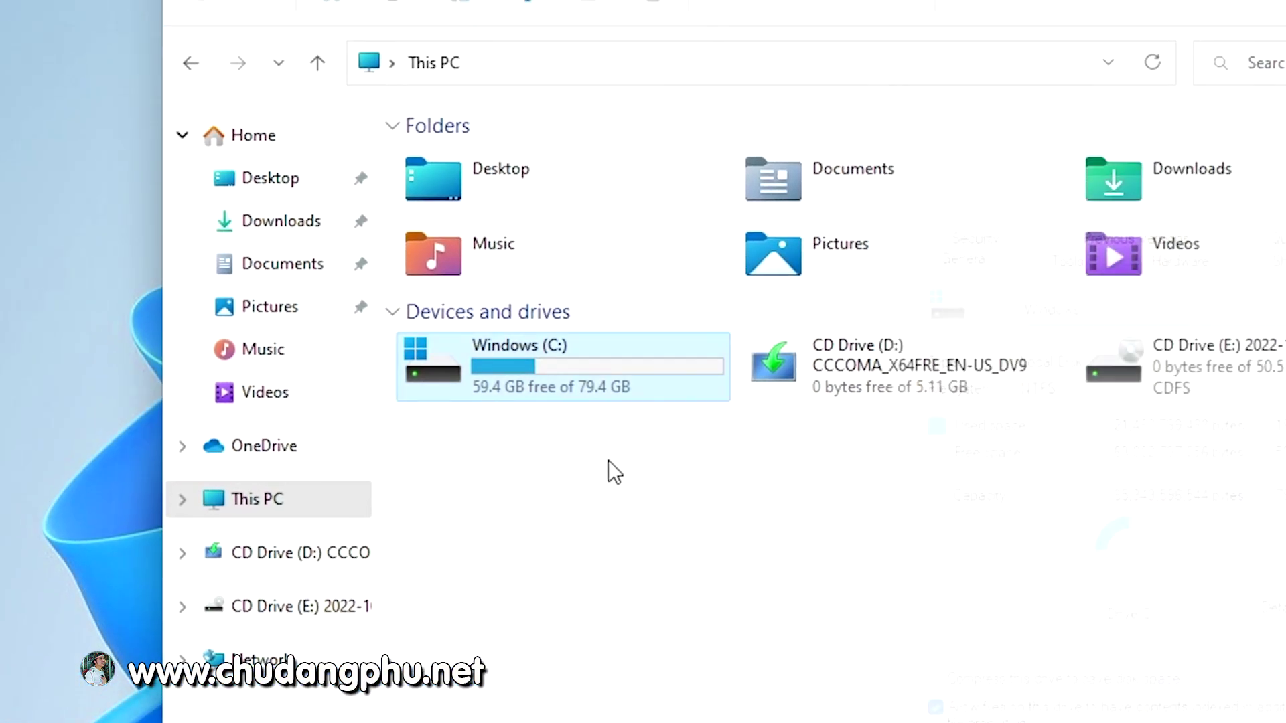
- Look through the contents of the Windows (C:) drive, return to This PC and close File Explorer
double_click(547, 387)
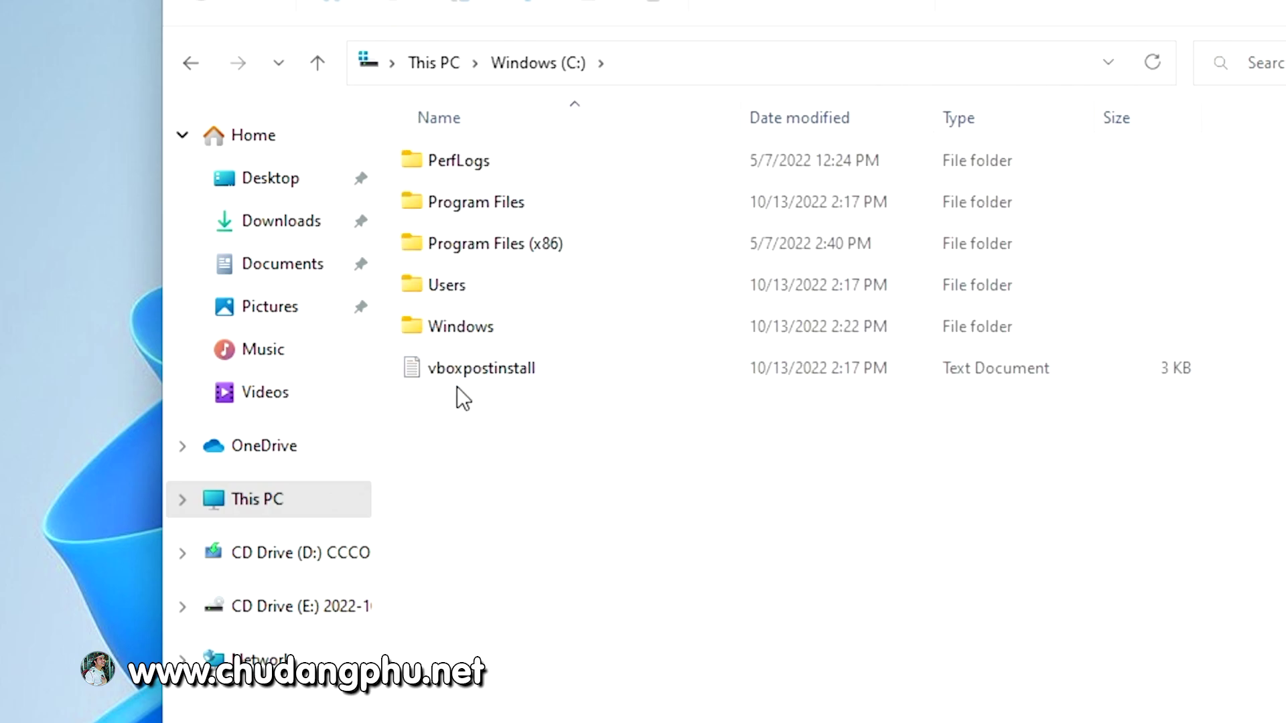
left_click(437, 62)
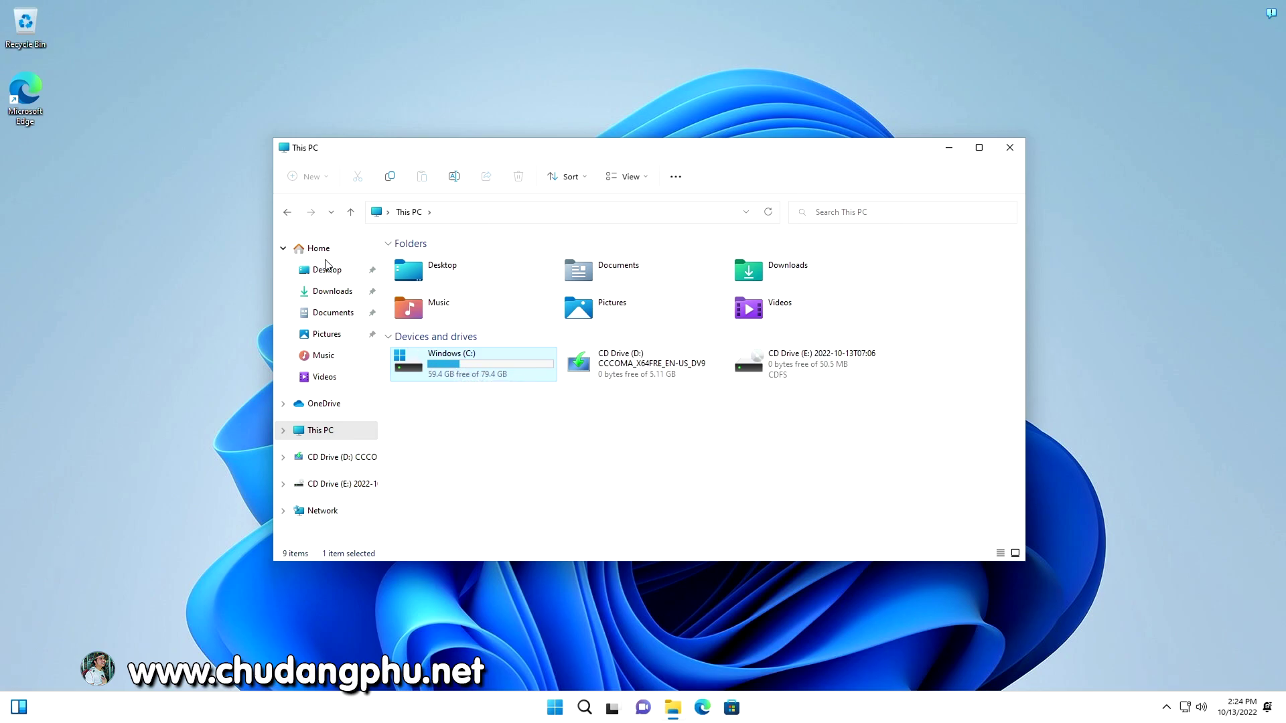
left_click(1014, 154)
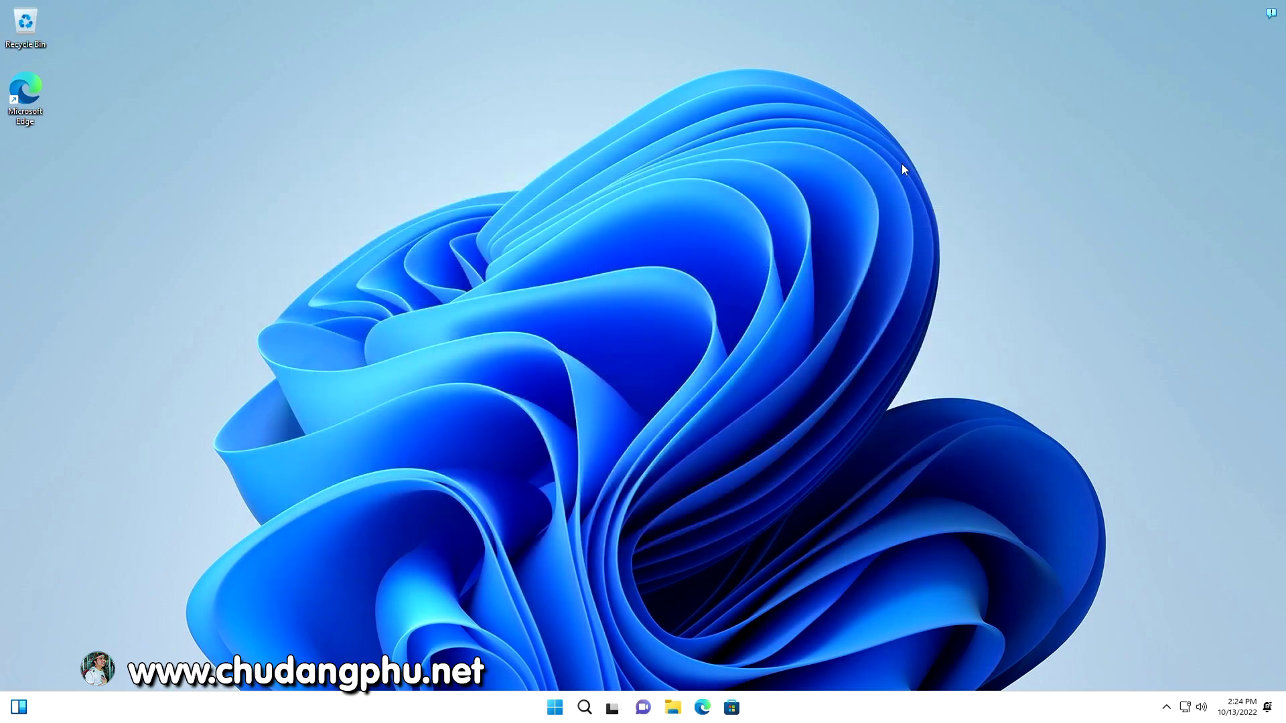
- Inspect the recovery, EFI system and Windows (C:) partitions of Disk 0 in the guest's Disk Management, then close it
right_click(555, 709)
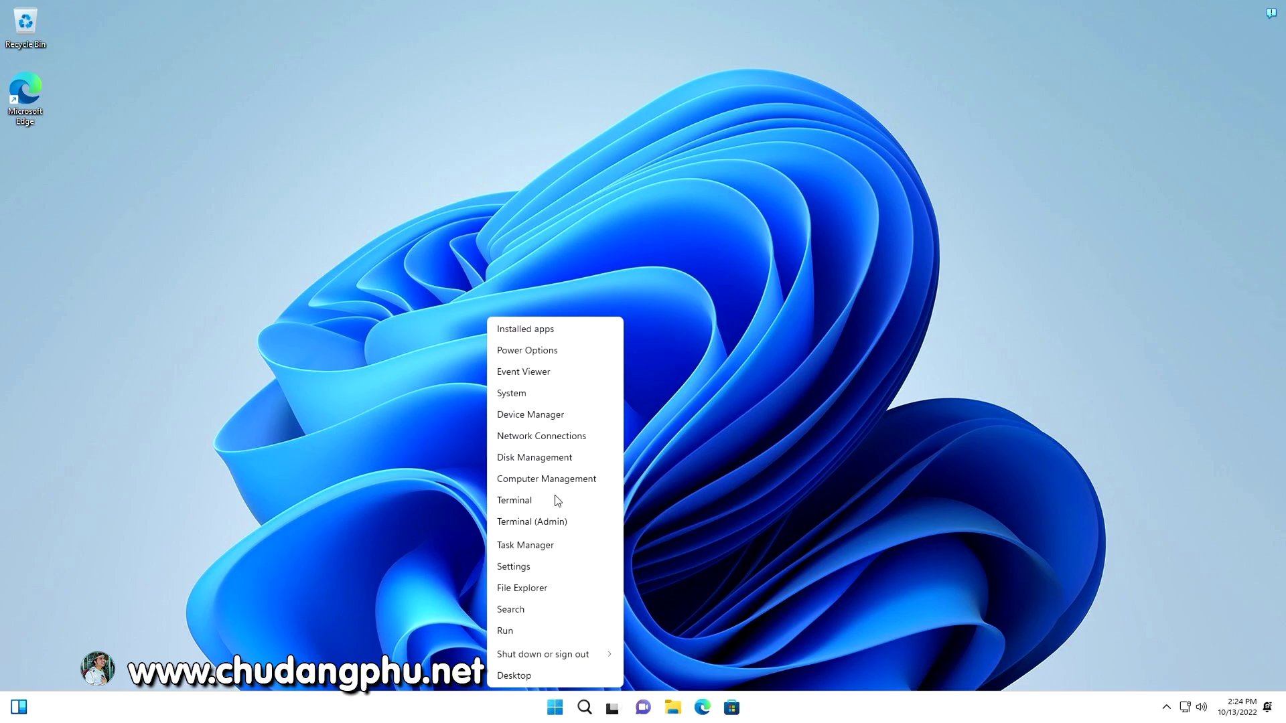
left_click(549, 463)
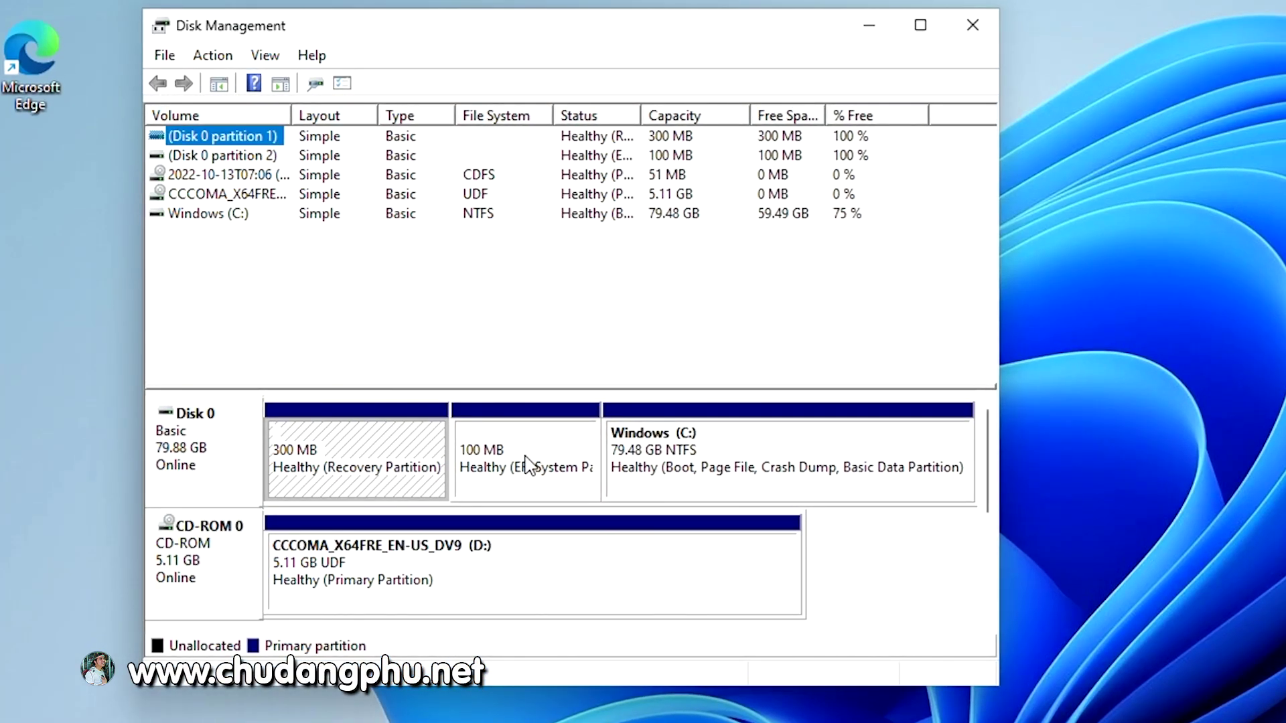
left_click(495, 442)
left_click(350, 447)
left_click(495, 481)
left_click(684, 481)
left_click(490, 468)
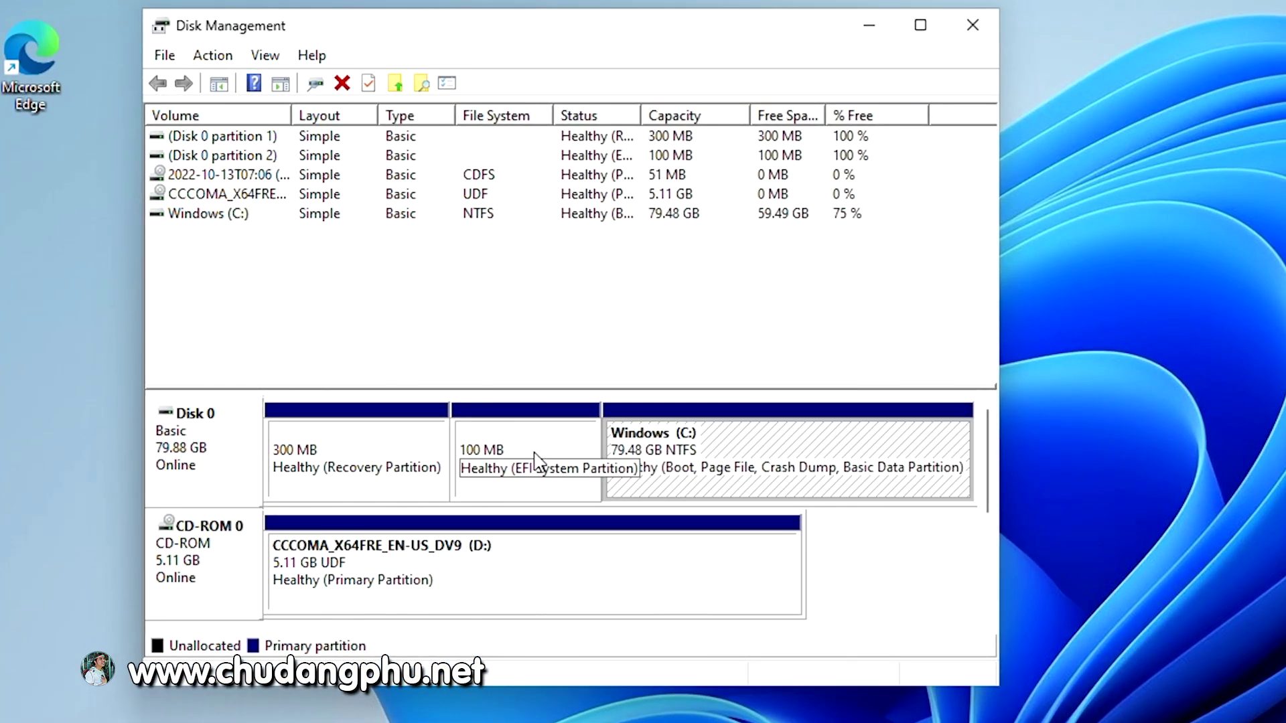
left_click(326, 454)
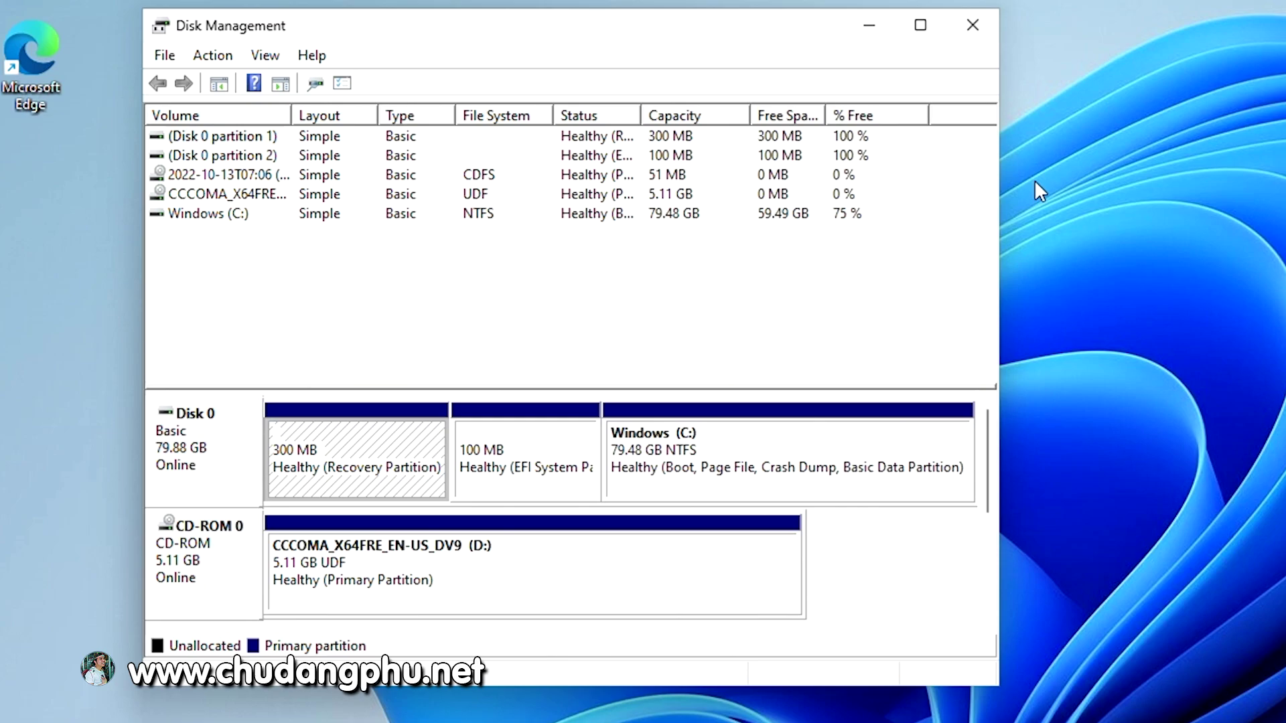
left_click(973, 24)
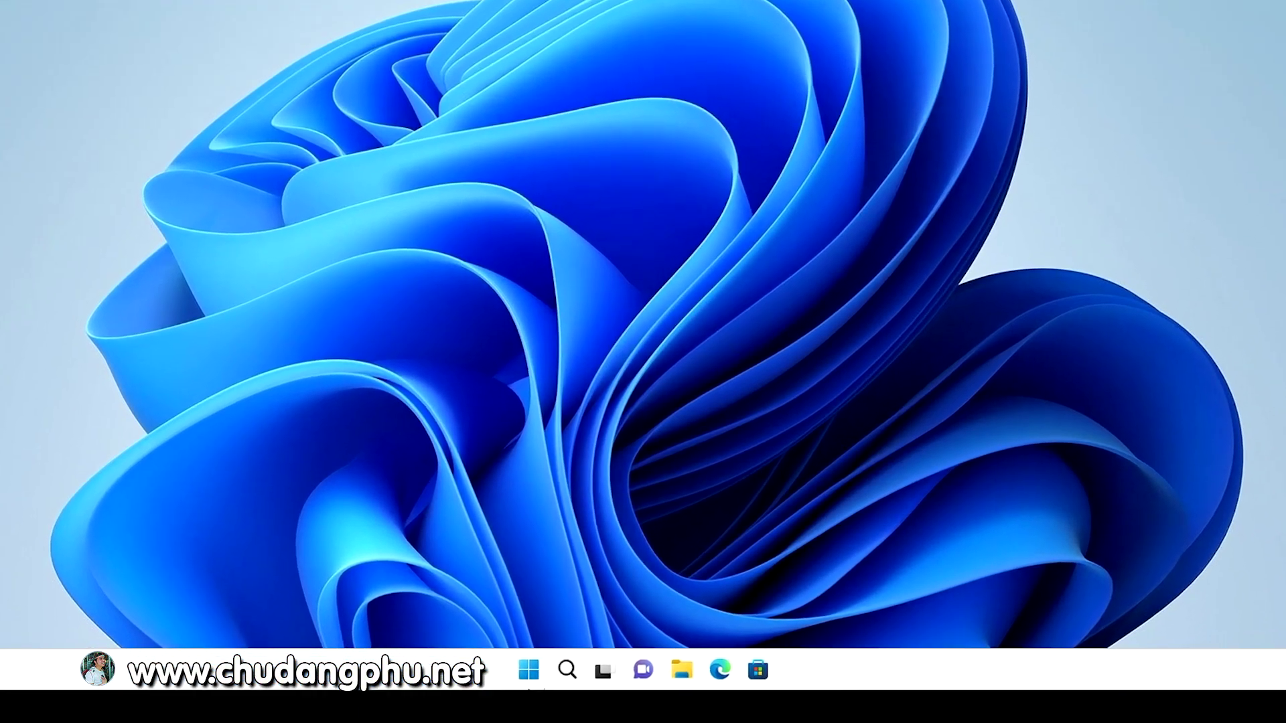
- Exit full-screen mode and shut down the Windows 11 guest, returning to its details in VirtualBox Manager
mouse_move(480, 721)
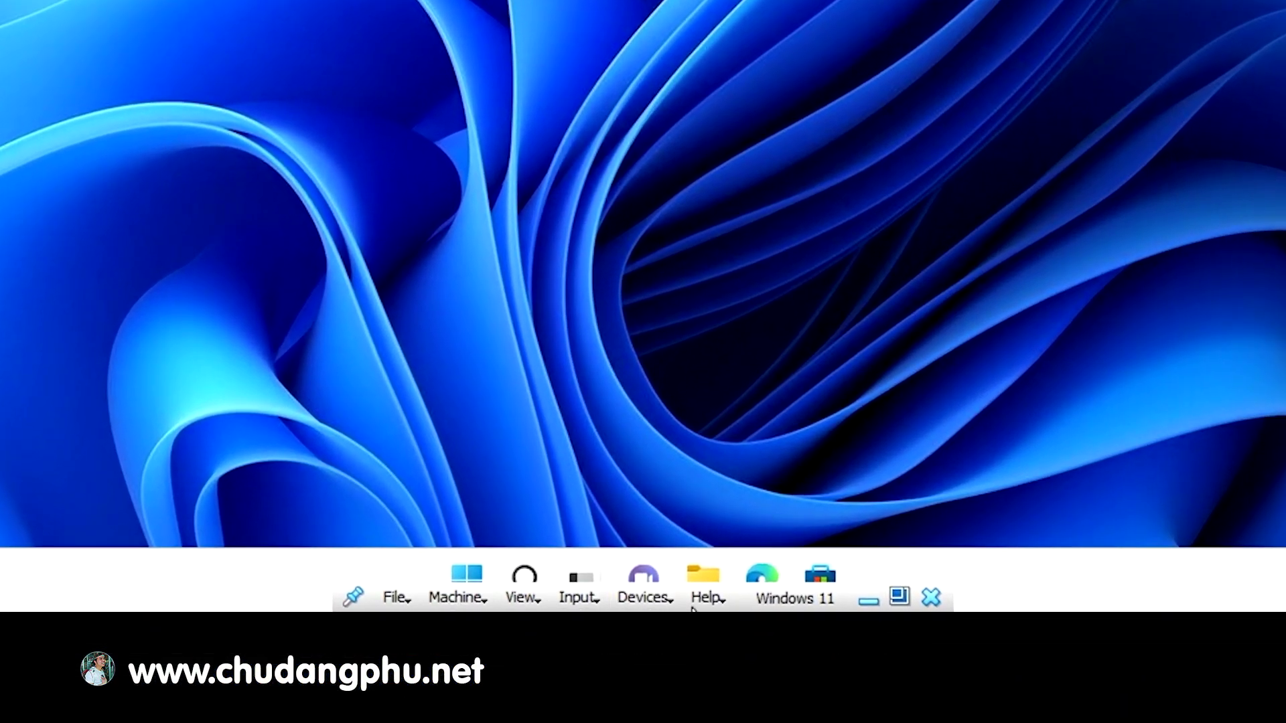
left_click(903, 598)
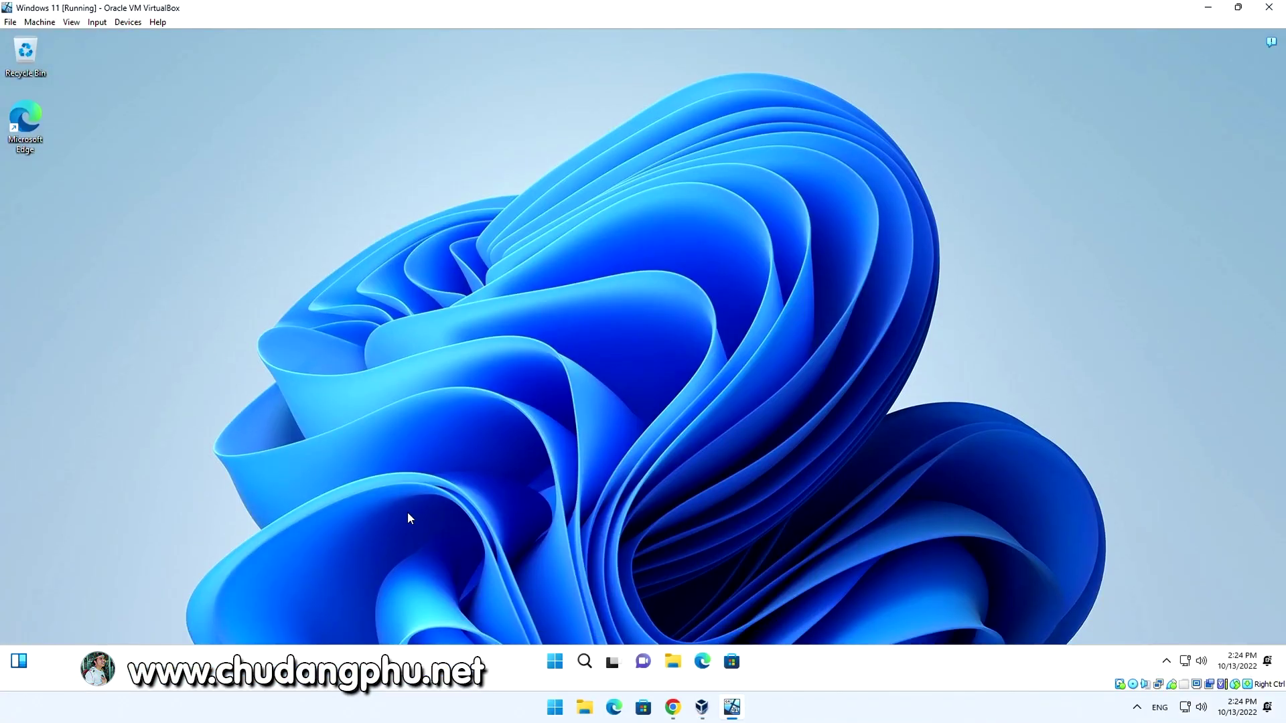
right_click(555, 662)
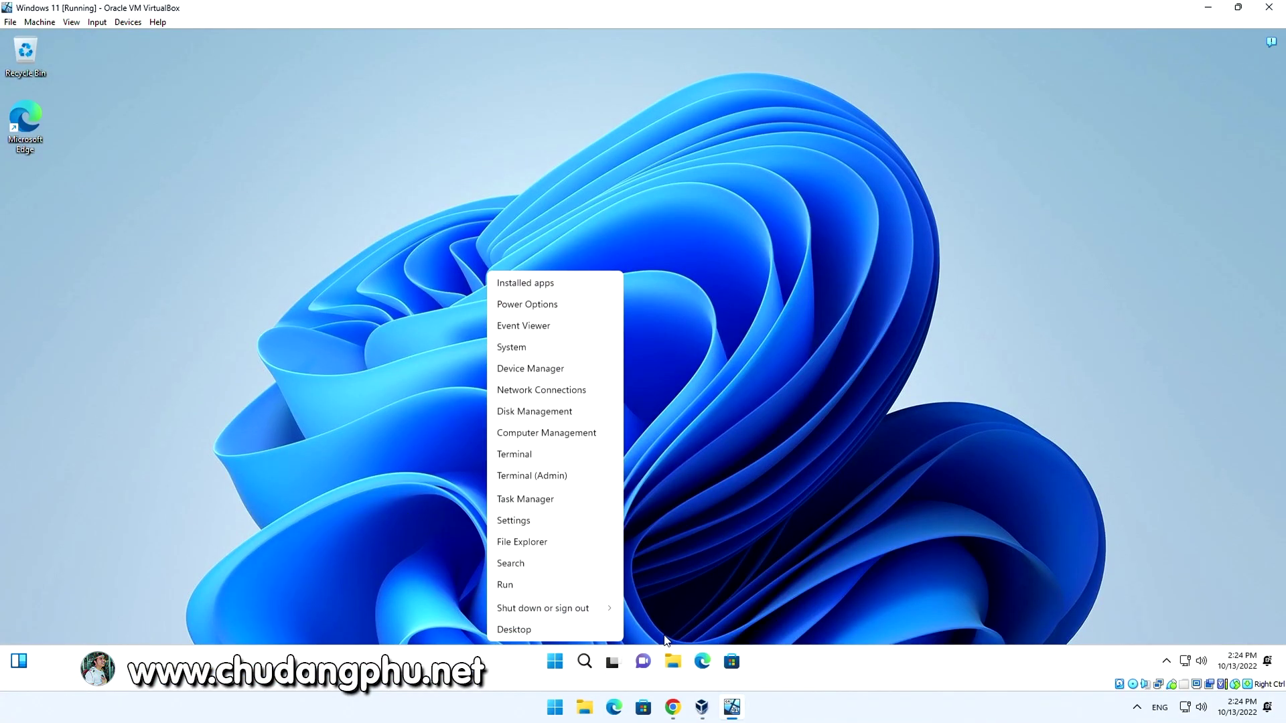
left_click(580, 610)
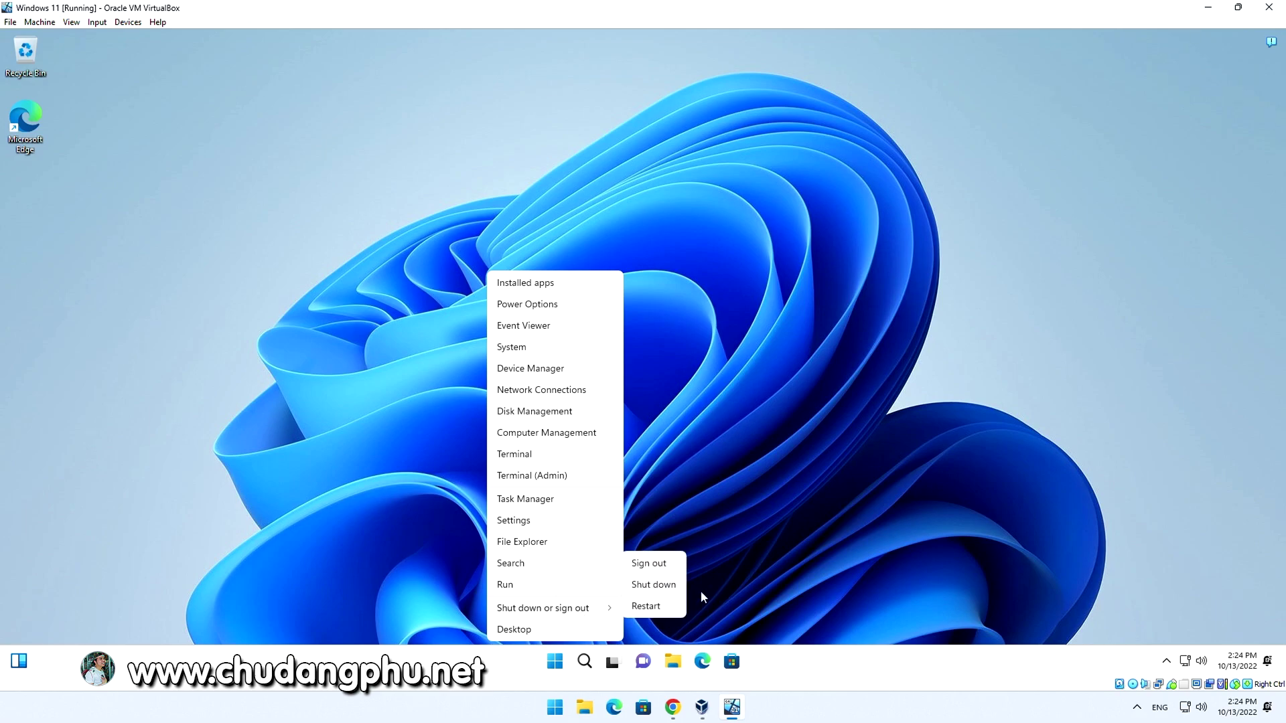
left_click(655, 591)
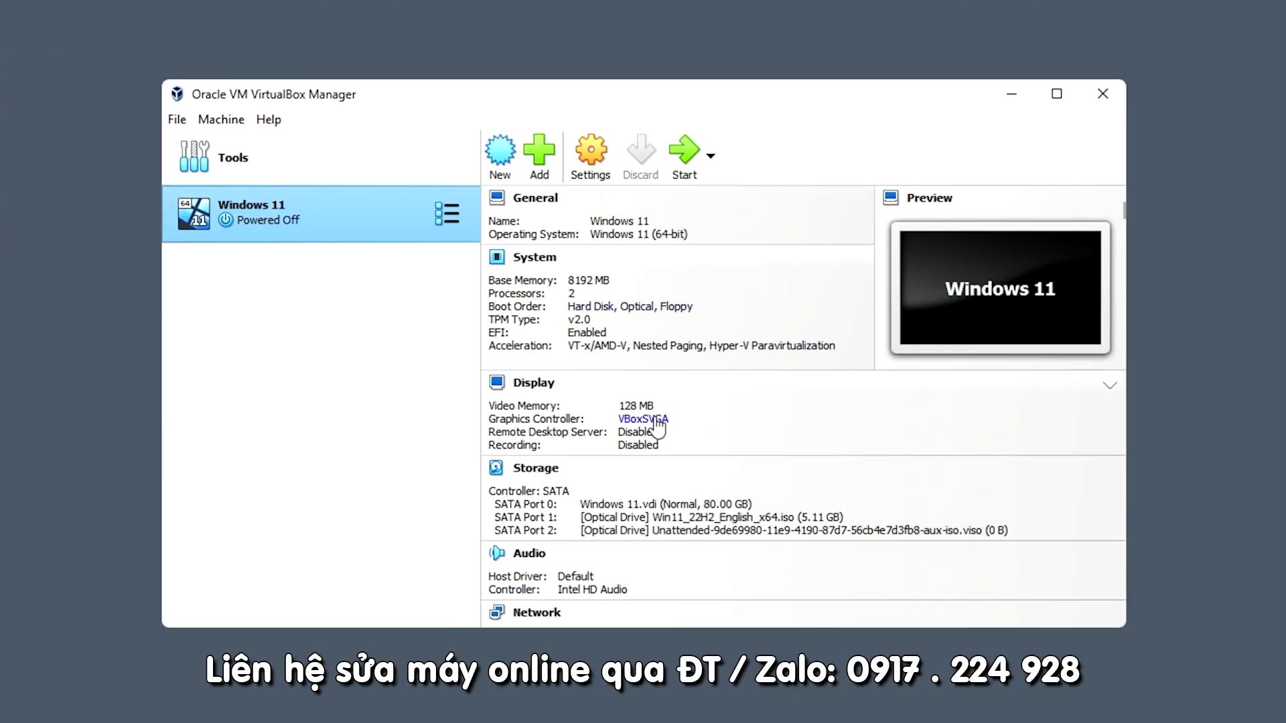
scroll(588, 435, "down", 5)
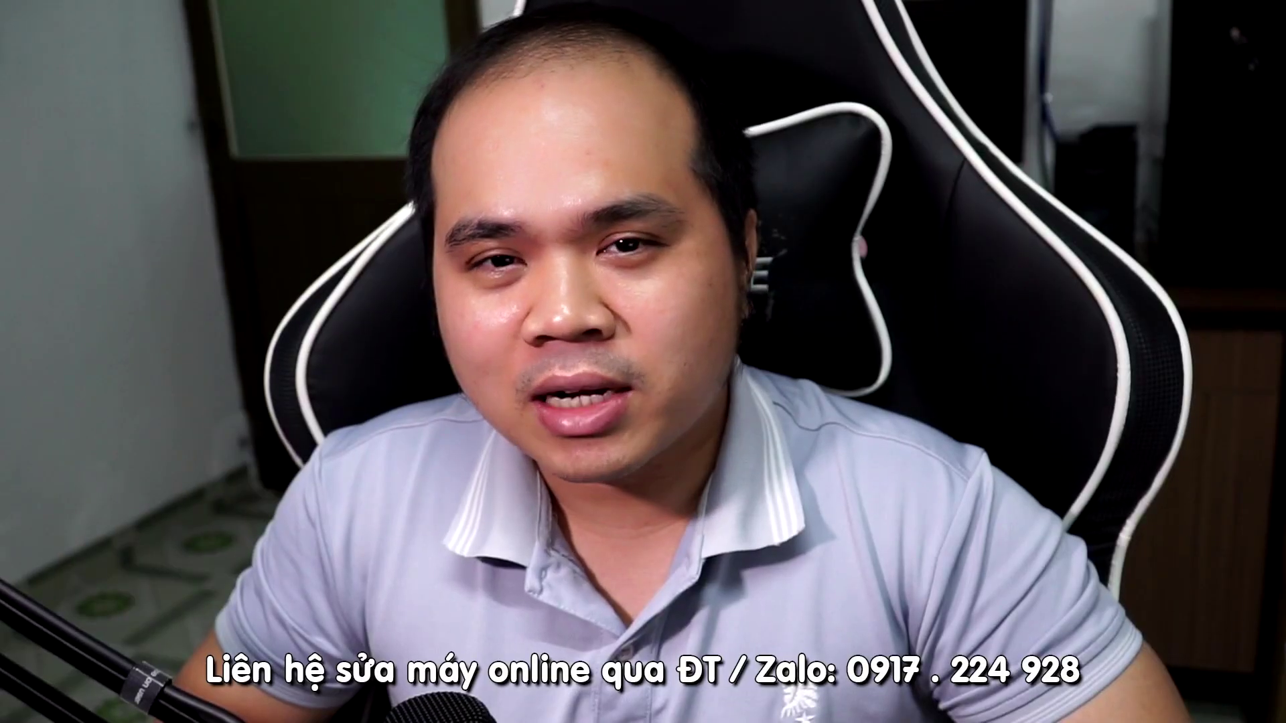